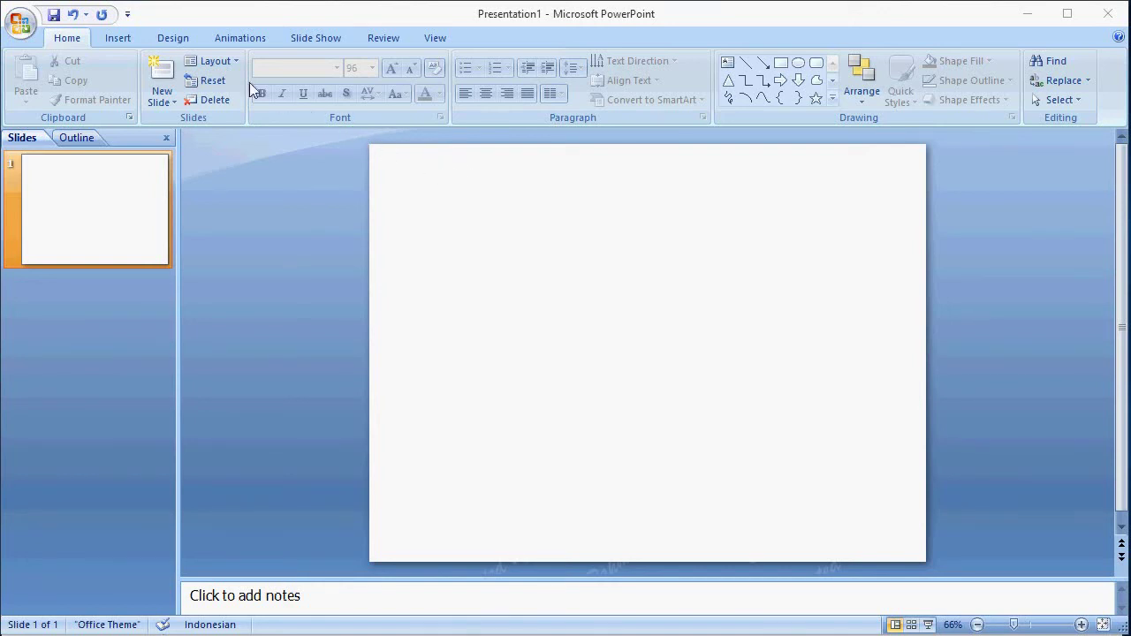
Check Page Setup and keep the 4:3 slide size
{"action": "left_click", "coordinate": [174, 35]}
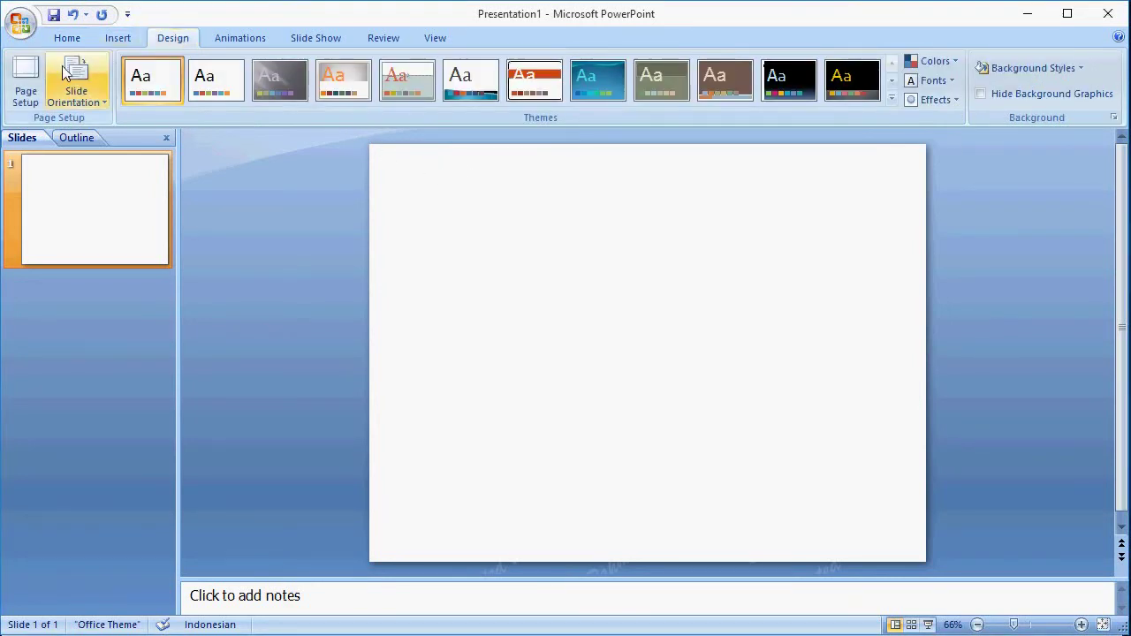
{"action": "left_click", "coordinate": [27, 84]}
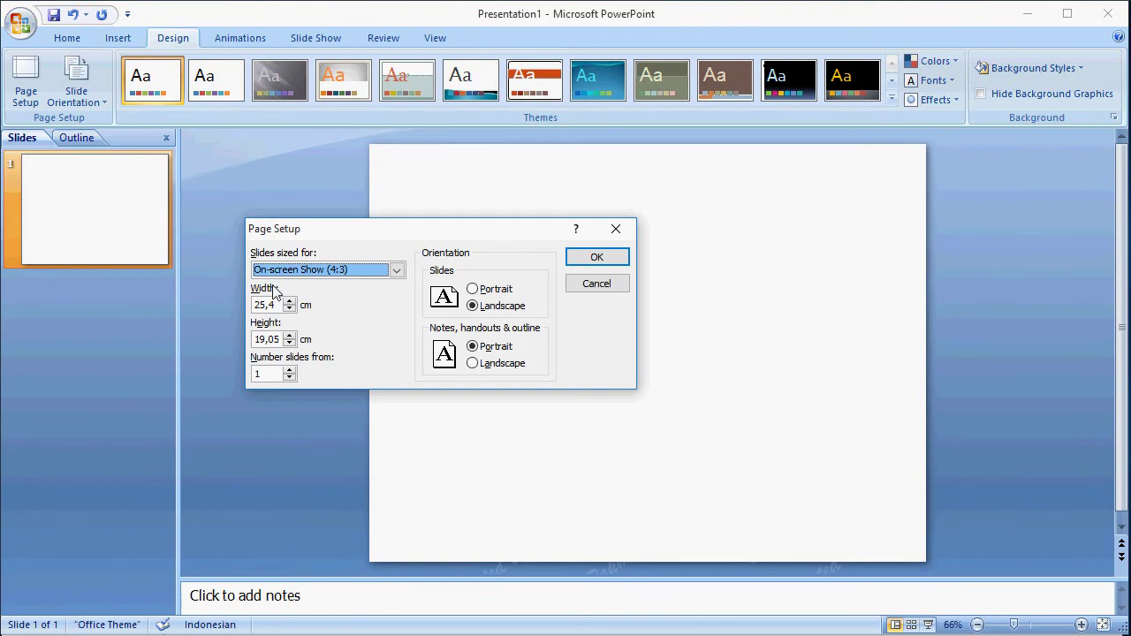
{"action": "left_click", "coordinate": [598, 256]}
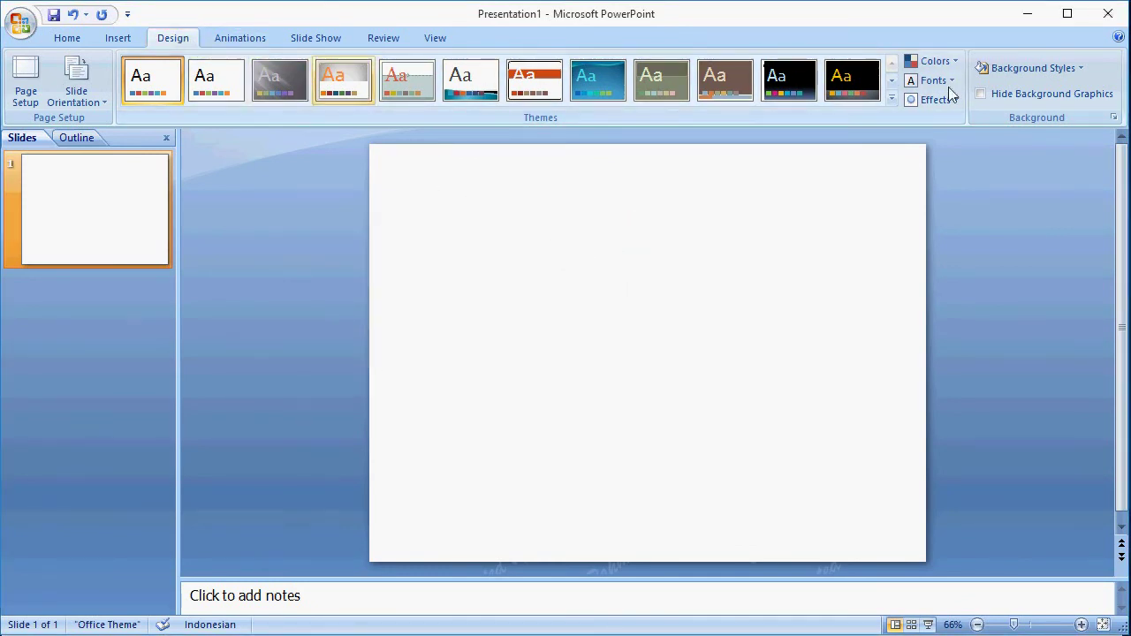
Apply the black watermarked style from Background Styles to the slide
{"action": "left_click", "coordinate": [1046, 73]}
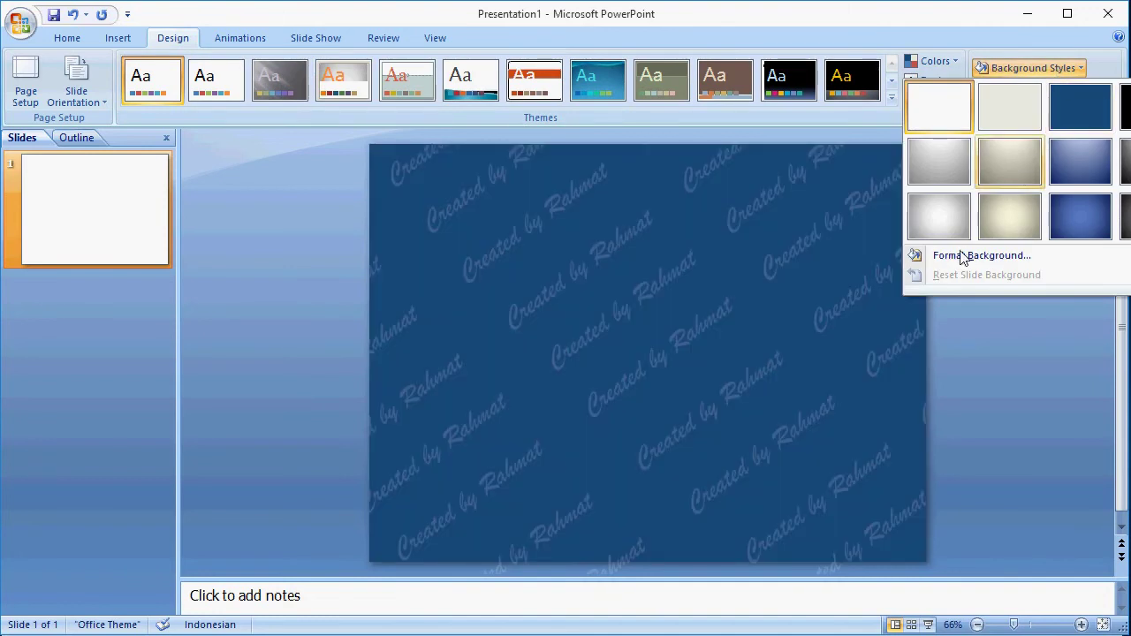
{"action": "left_click", "coordinate": [968, 256]}
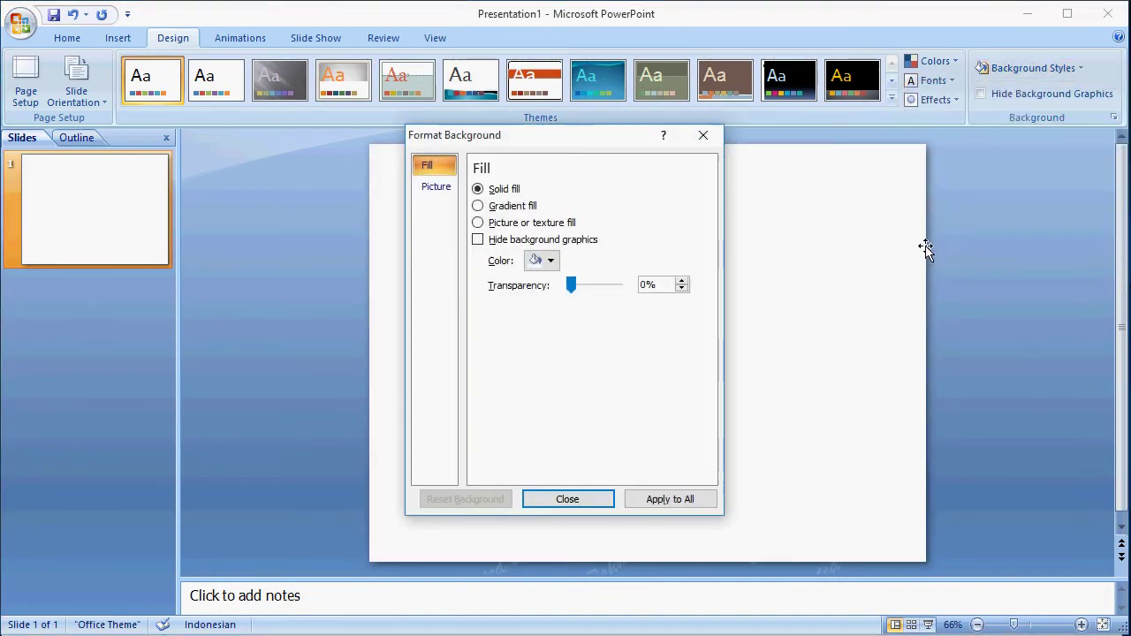
{"action": "left_click", "coordinate": [544, 260]}
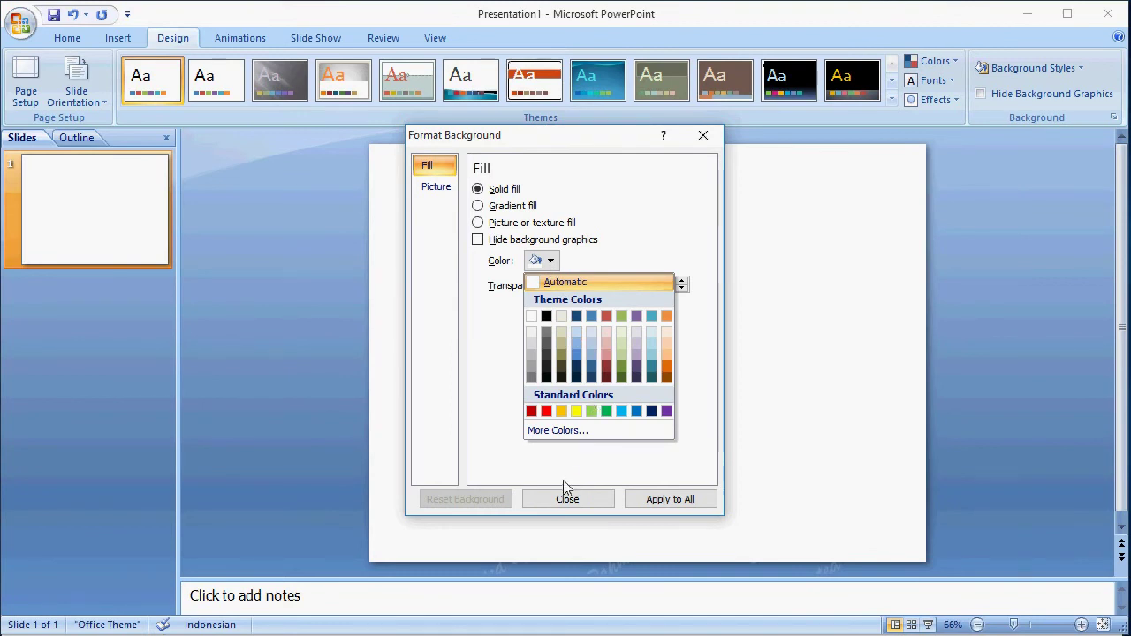
{"action": "left_click", "coordinate": [555, 504]}
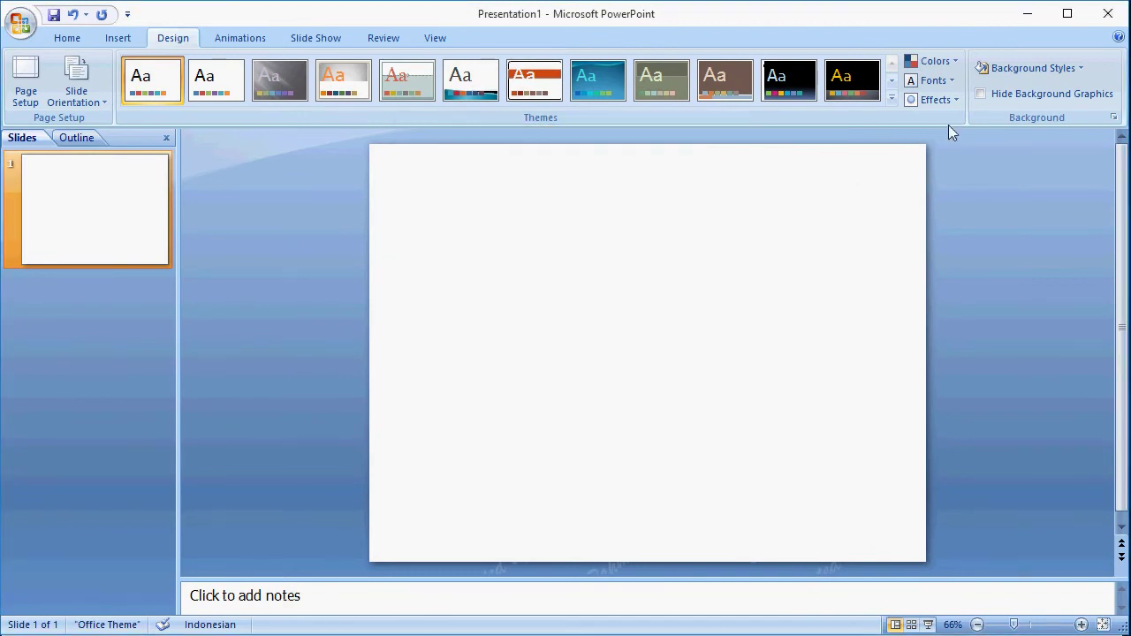
{"action": "left_click", "coordinate": [1015, 68]}
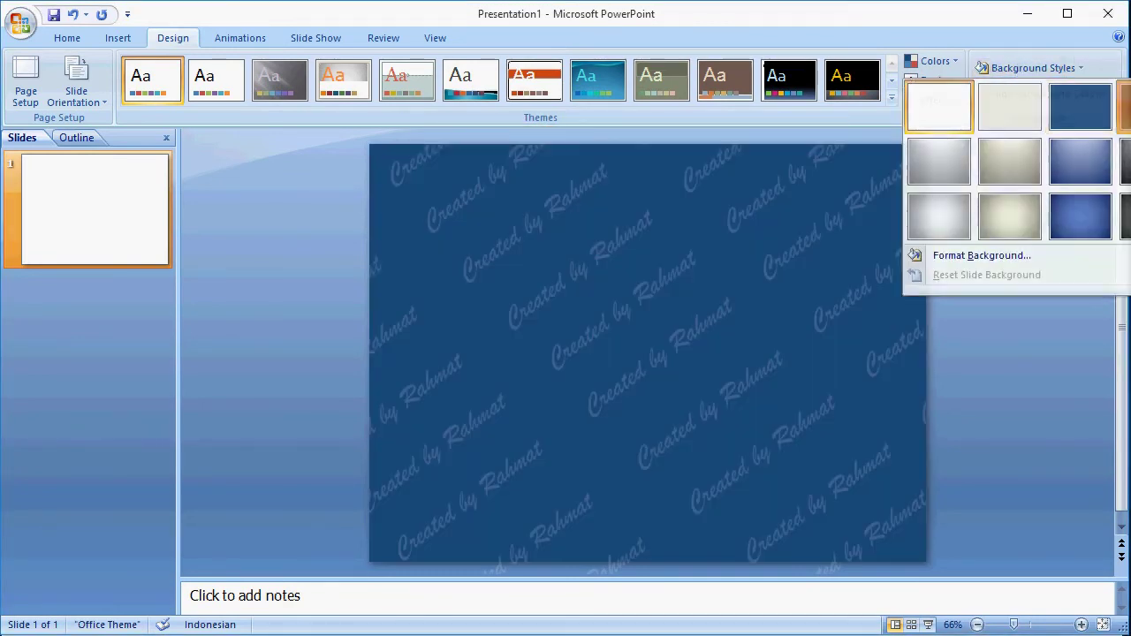
{"action": "left_click", "coordinate": [1115, 108]}
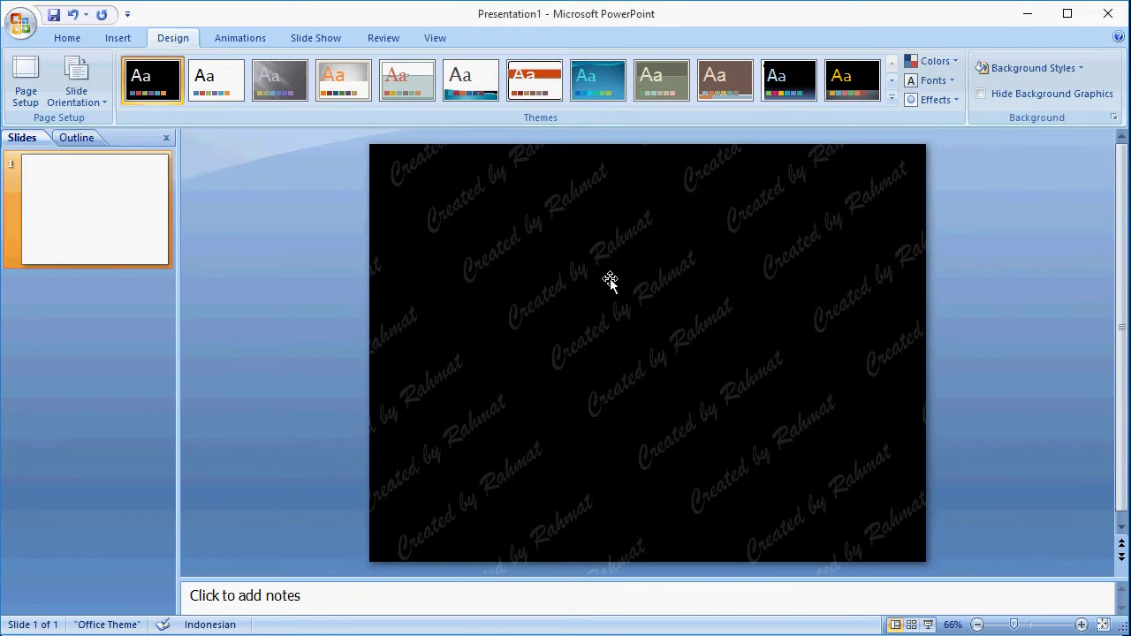
{"action": "left_click", "coordinate": [119, 39]}
Insert blue WordArt reading WELCOME and set its font size to 96 pt
{"action": "left_click", "coordinate": [492, 92]}
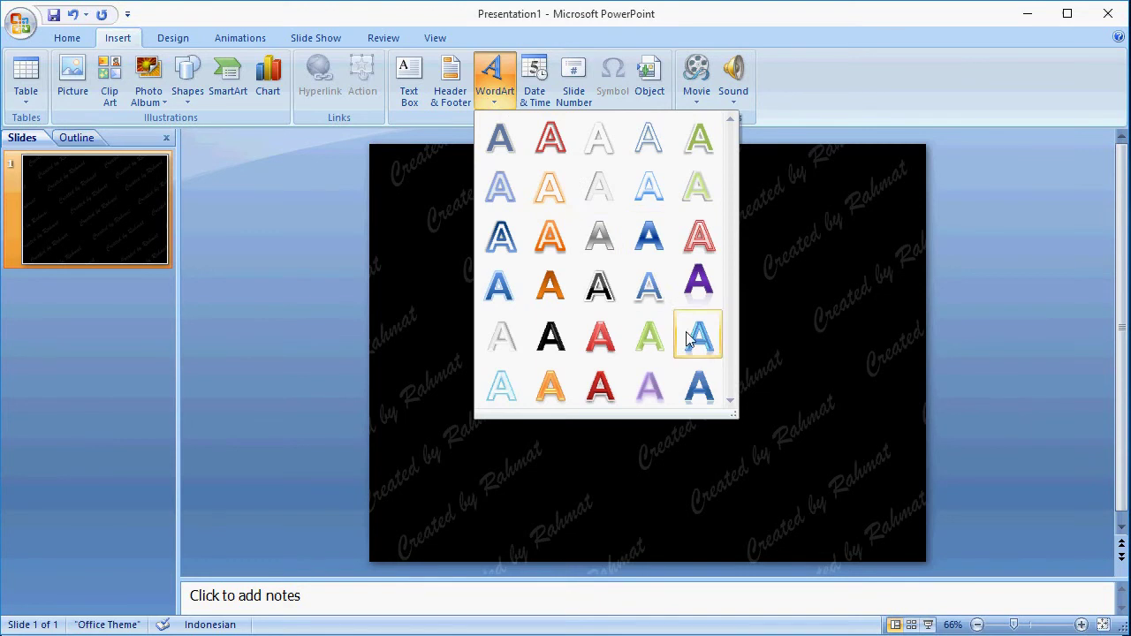
{"action": "left_click", "coordinate": [689, 336]}
{"action": "type", "text": "WEL"}
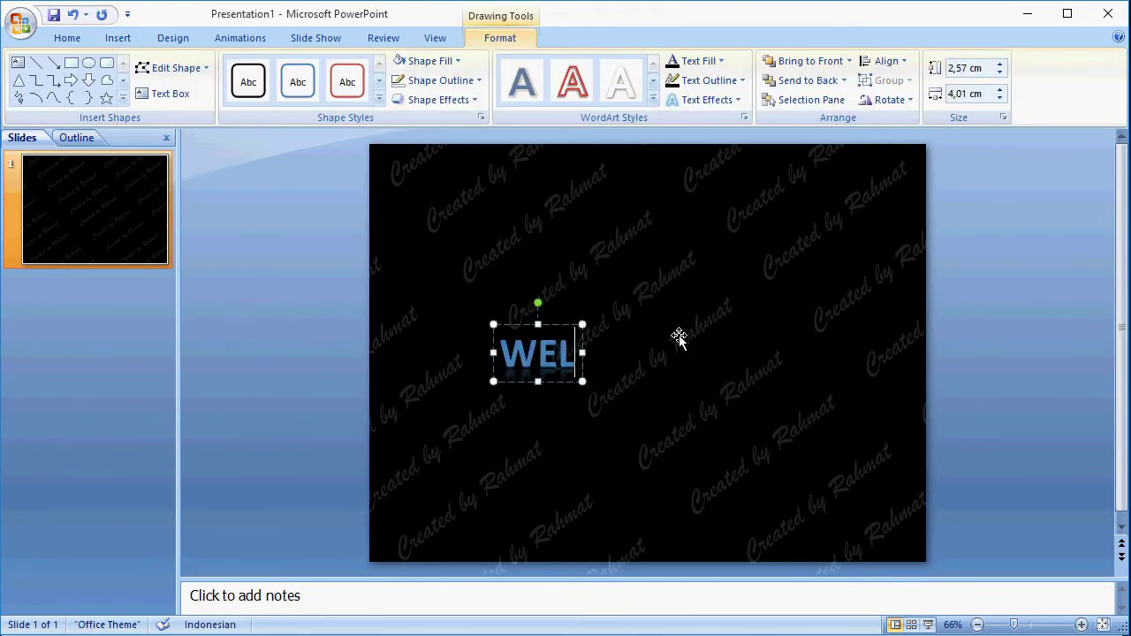
{"action": "type", "text": "COME"}
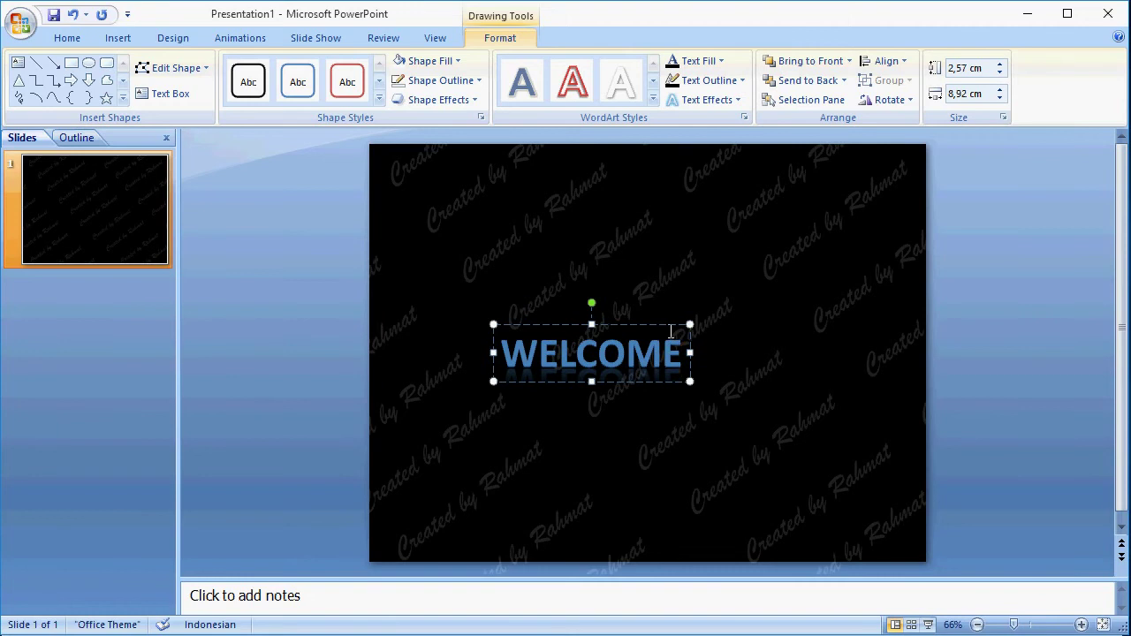
{"action": "left_click_drag", "start_coordinate": [511, 355], "coordinate": [676, 372]}
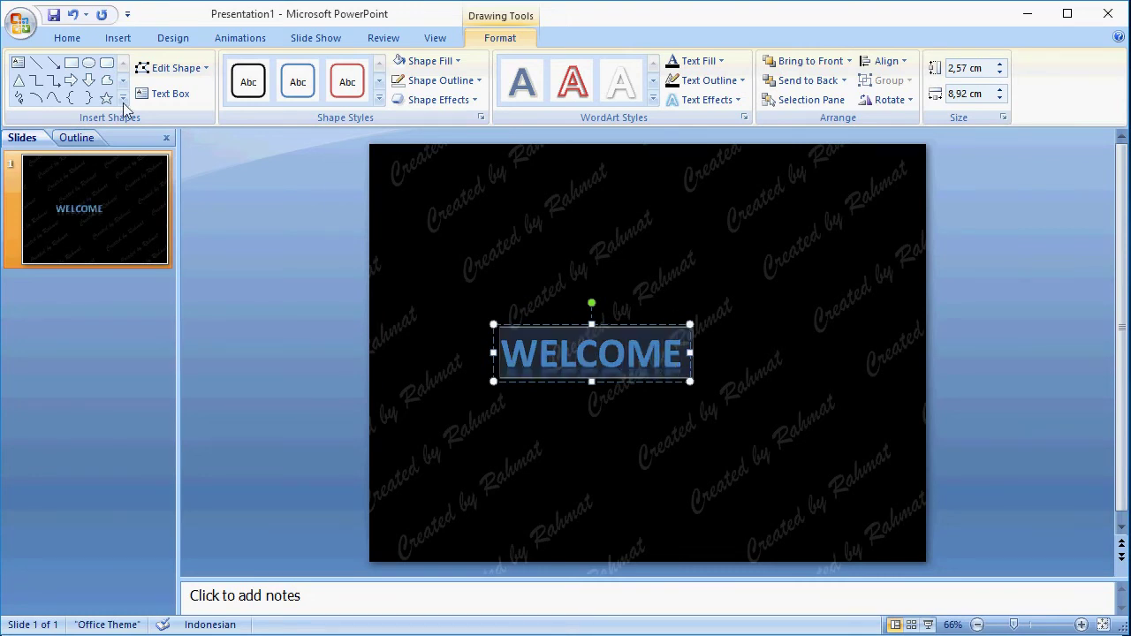
{"action": "left_click", "coordinate": [67, 38]}
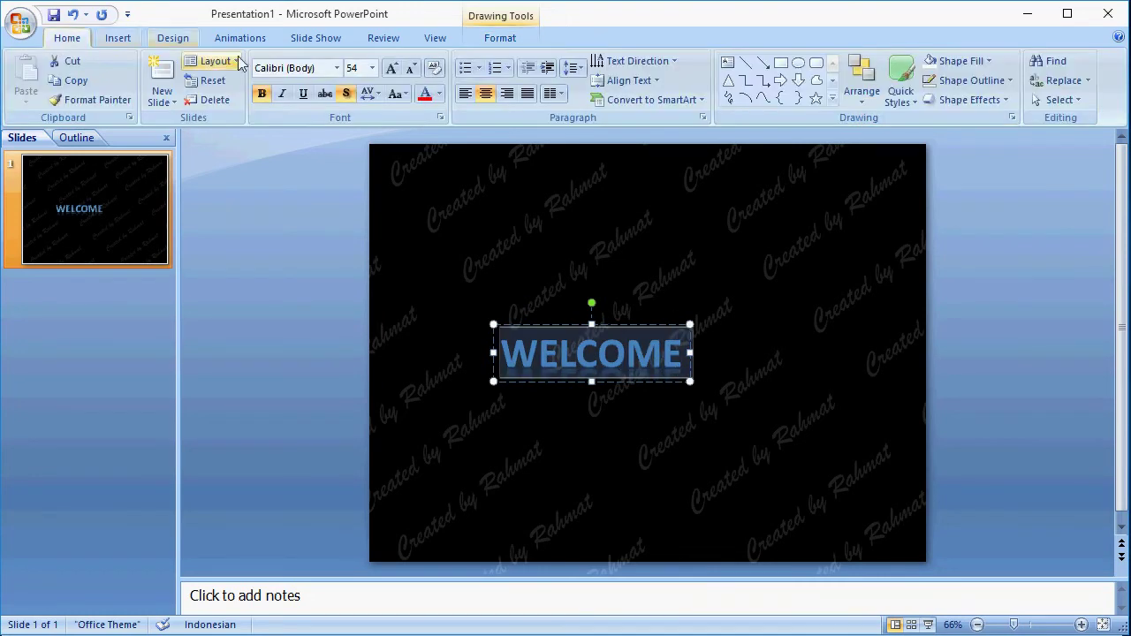
{"action": "left_click", "coordinate": [372, 68]}
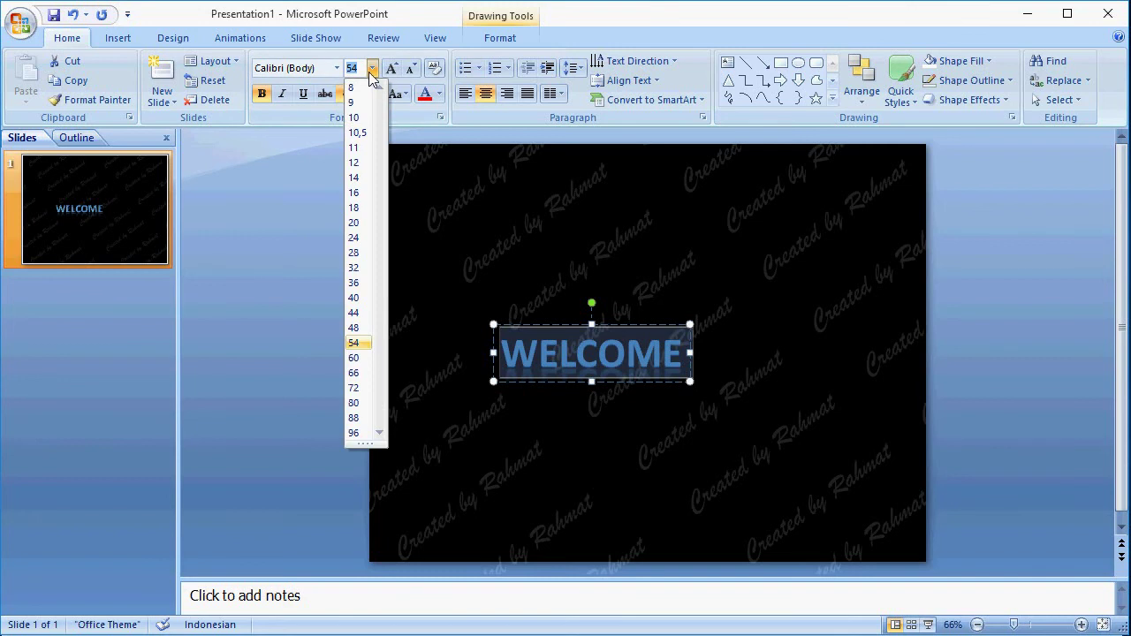
{"action": "left_click", "coordinate": [354, 435]}
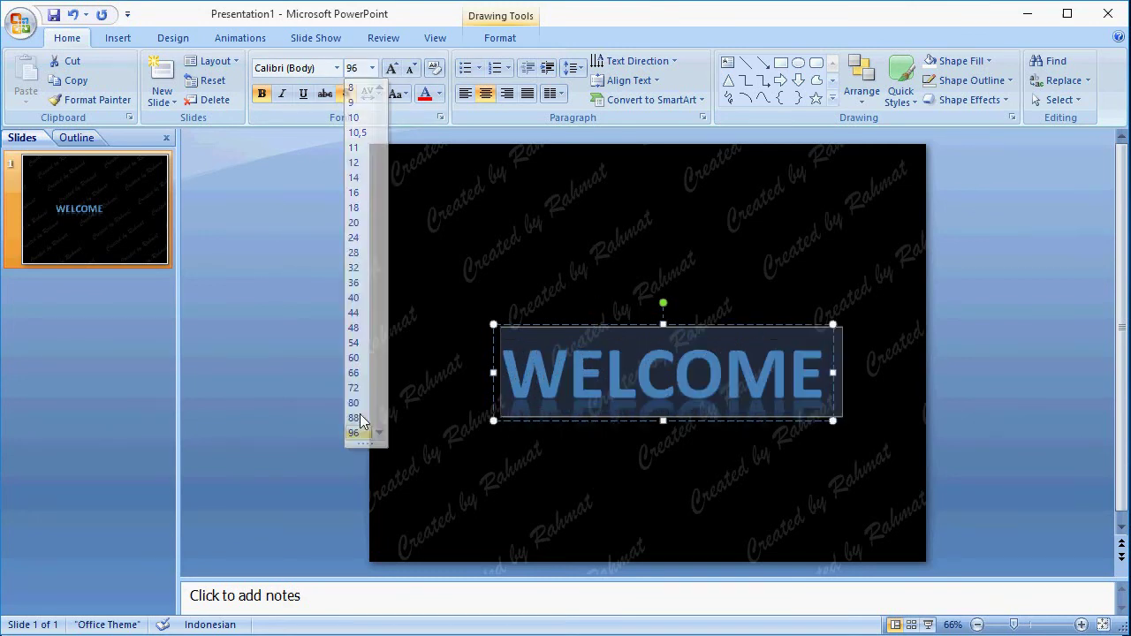
Centre the WELCOME WordArt horizontally and vertically on the slide
{"action": "left_click", "coordinate": [538, 321]}
{"action": "left_click_drag", "start_coordinate": [538, 322], "coordinate": [435, 298]}
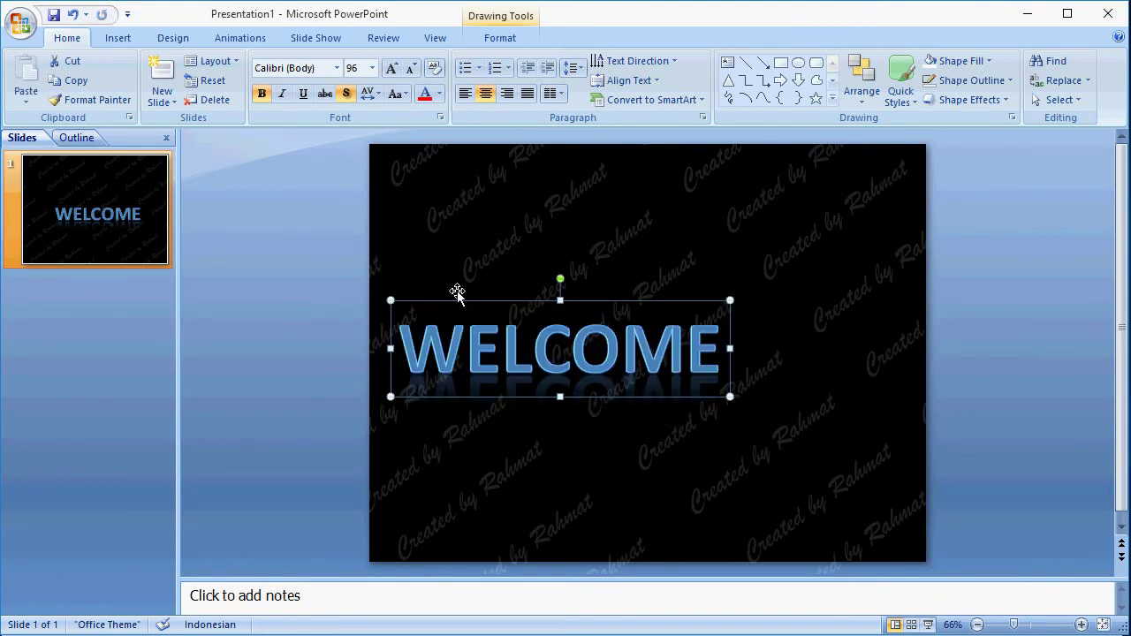
{"action": "left_click", "coordinate": [523, 40]}
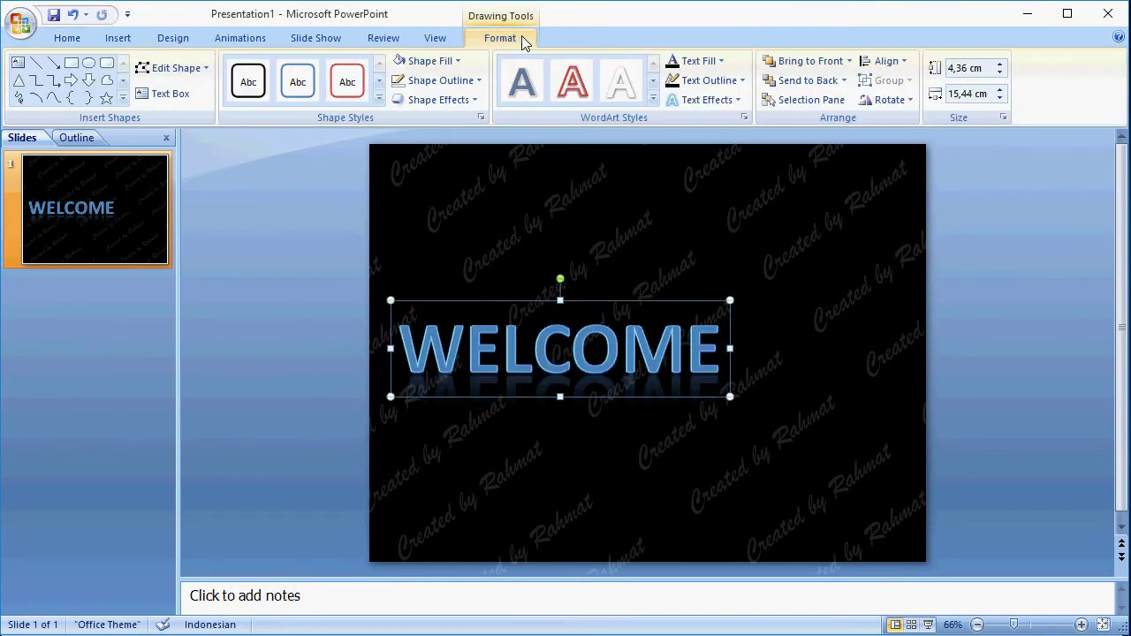
{"action": "left_click", "coordinate": [886, 61]}
{"action": "left_click", "coordinate": [914, 102]}
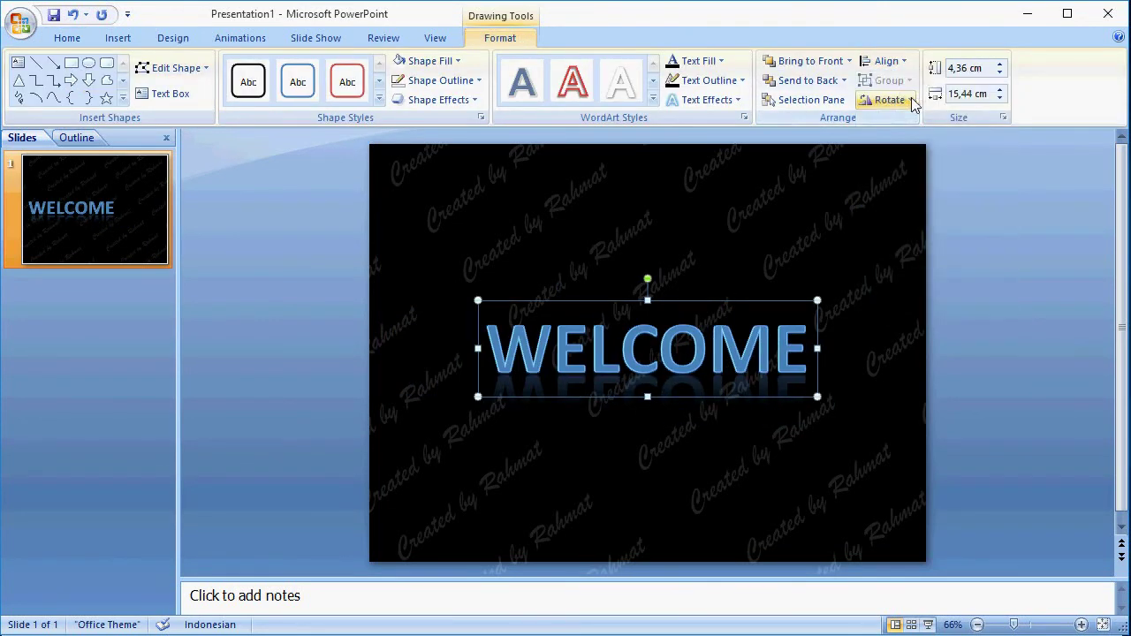
{"action": "left_click", "coordinate": [881, 62]}
{"action": "left_click", "coordinate": [912, 162]}
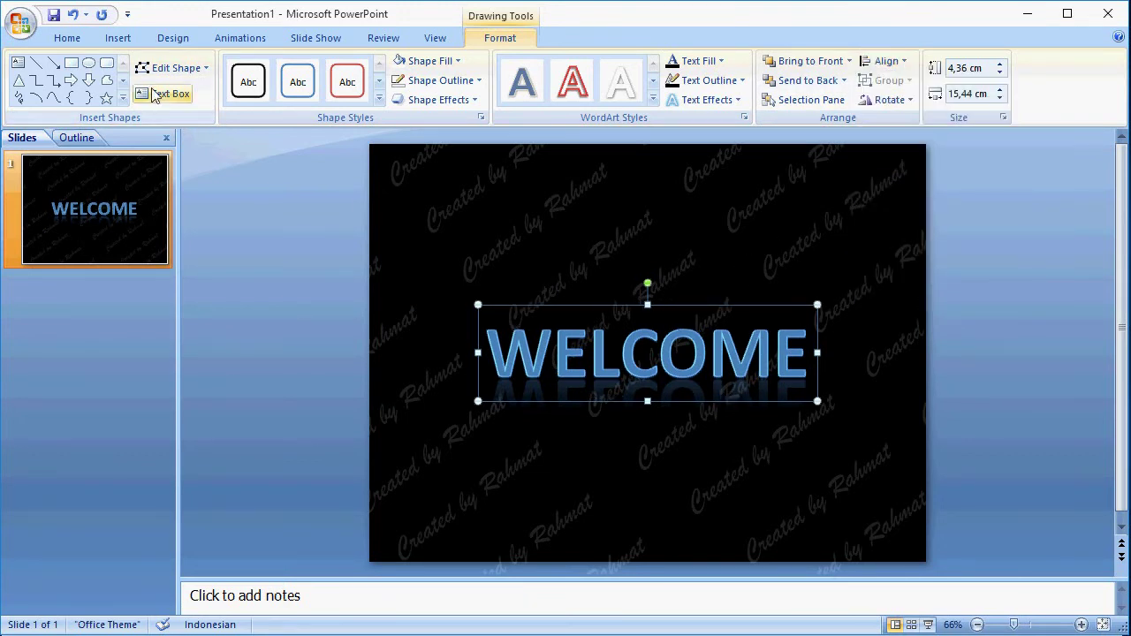
{"action": "left_click", "coordinate": [124, 42]}
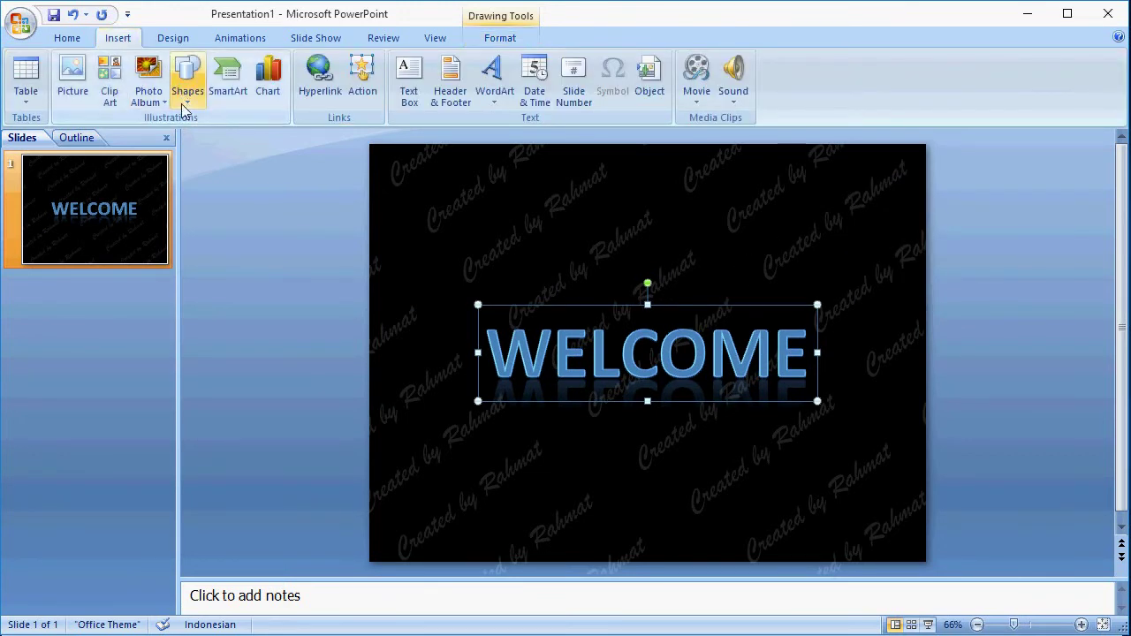
Draw an oval and size it to a 3,37 × 3,37 cm circle
{"action": "left_click", "coordinate": [186, 92]}
{"action": "left_click", "coordinate": [250, 138]}
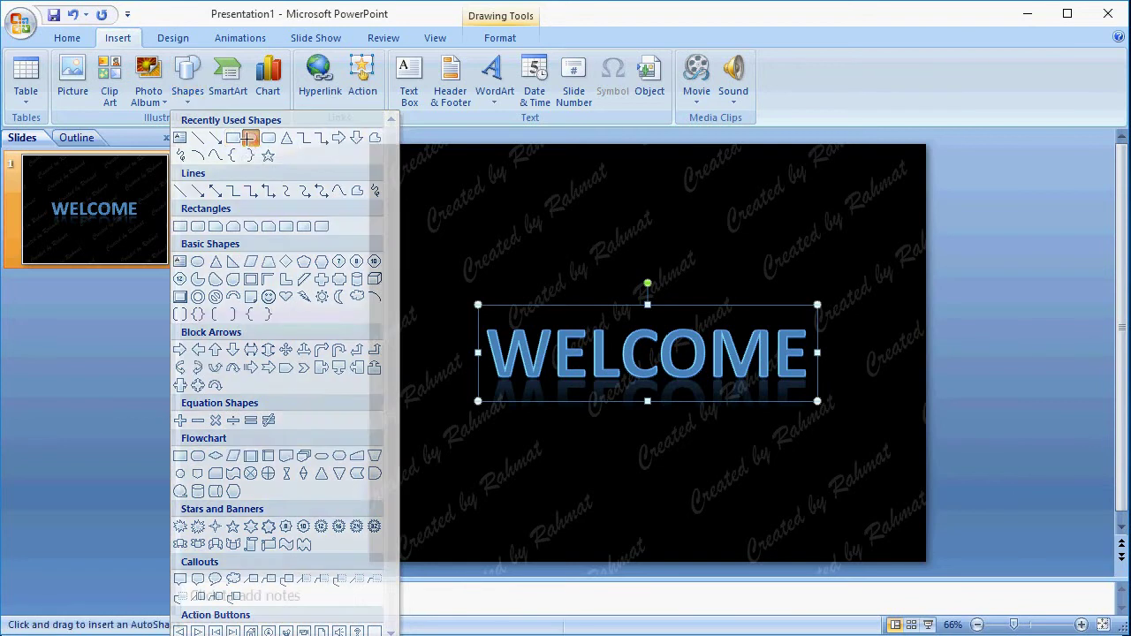
{"action": "left_click_drag", "start_coordinate": [271, 209], "coordinate": [299, 234]}
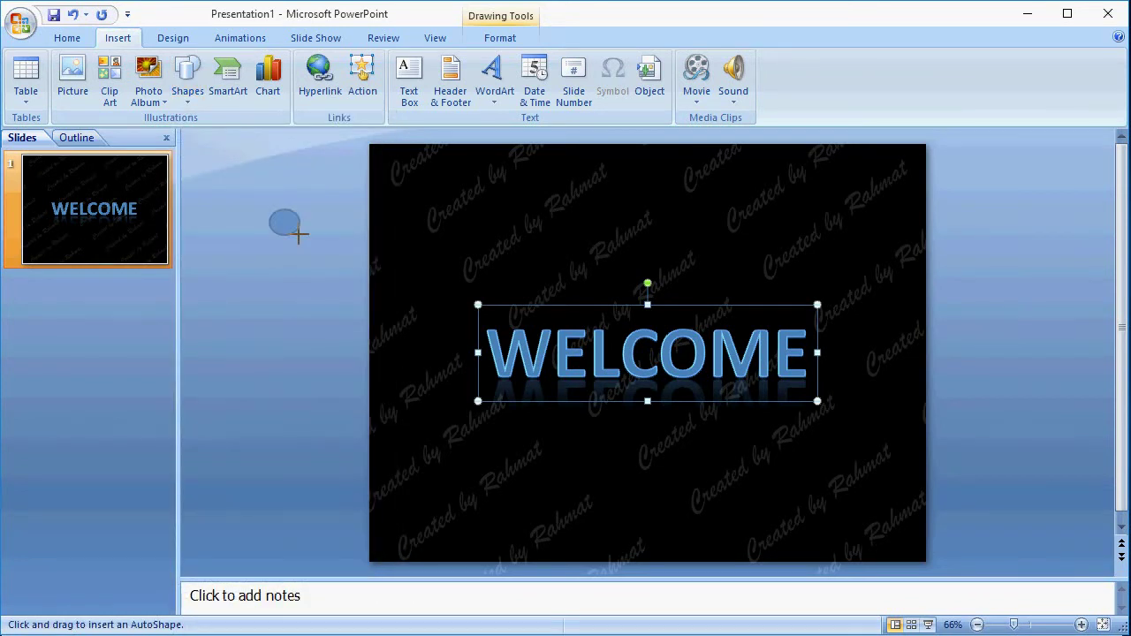
{"action": "left_click", "coordinate": [518, 39]}
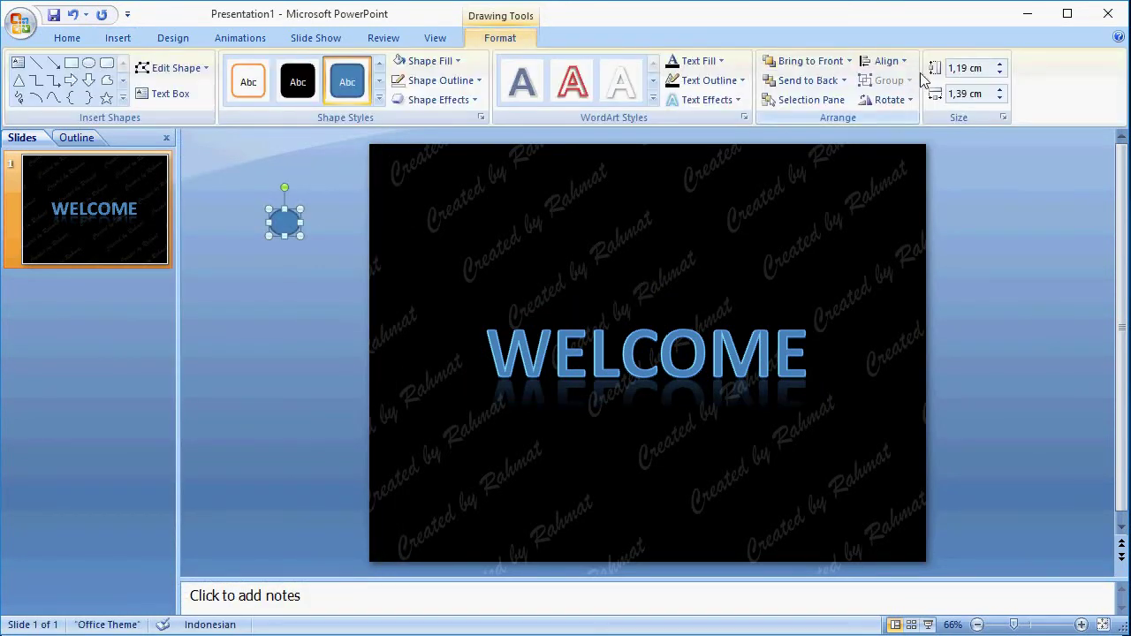
{"action": "left_click", "coordinate": [972, 72]}
{"action": "type", "text": "3,37"}
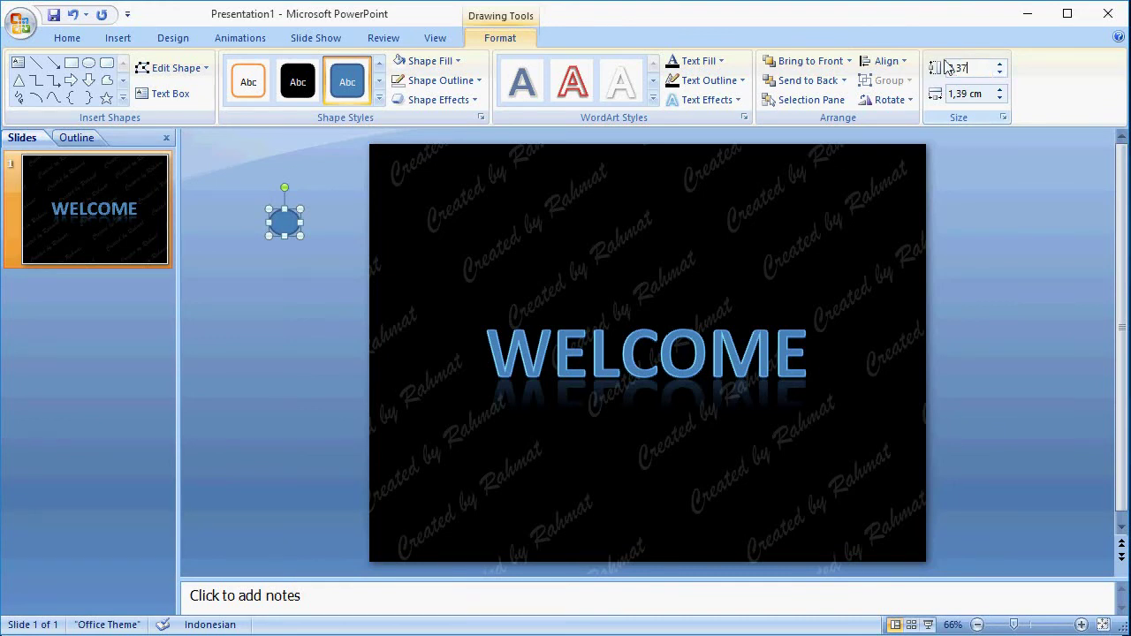
{"action": "left_click", "coordinate": [956, 93]}
{"action": "type", "text": "3,37"}
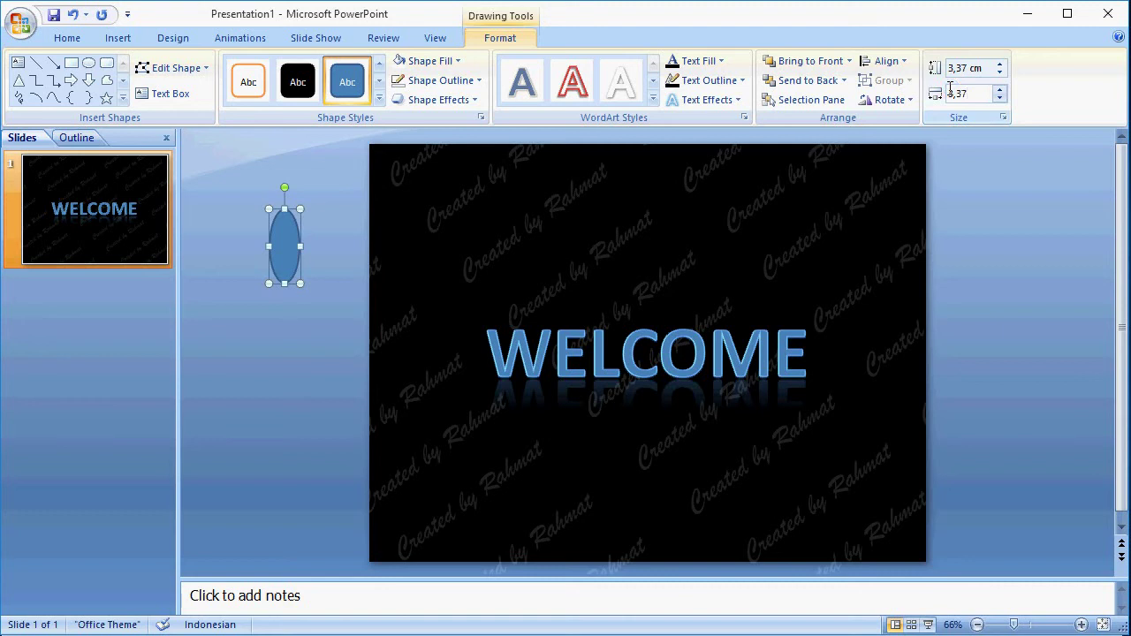
{"action": "key", "text": "Return"}
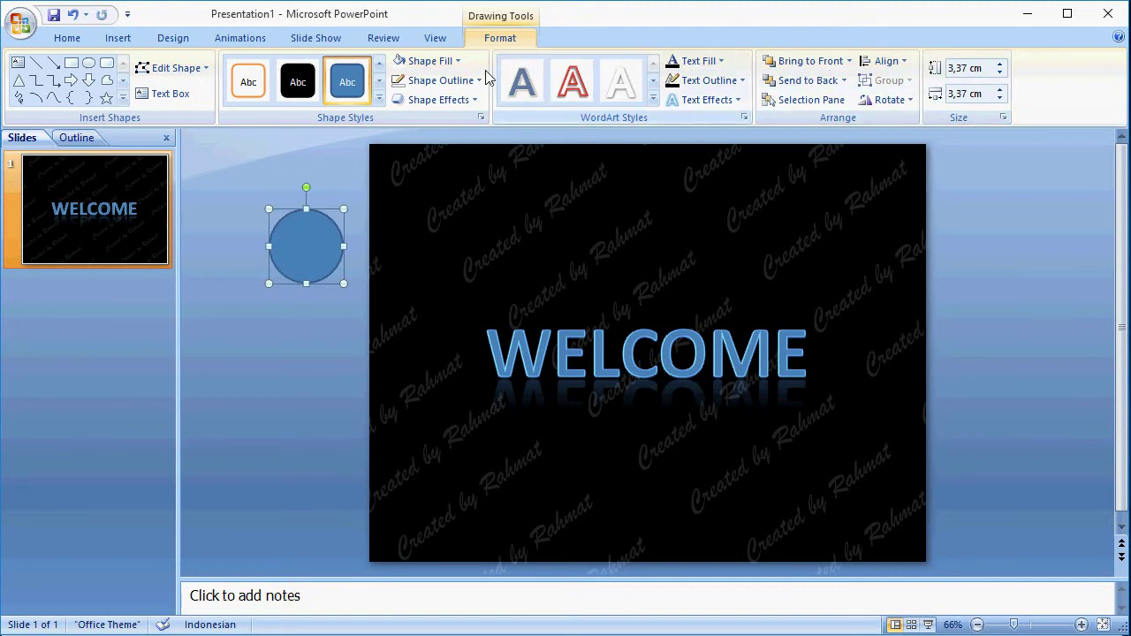
Fill the circle with white and remove its outline
{"action": "left_click", "coordinate": [430, 60]}
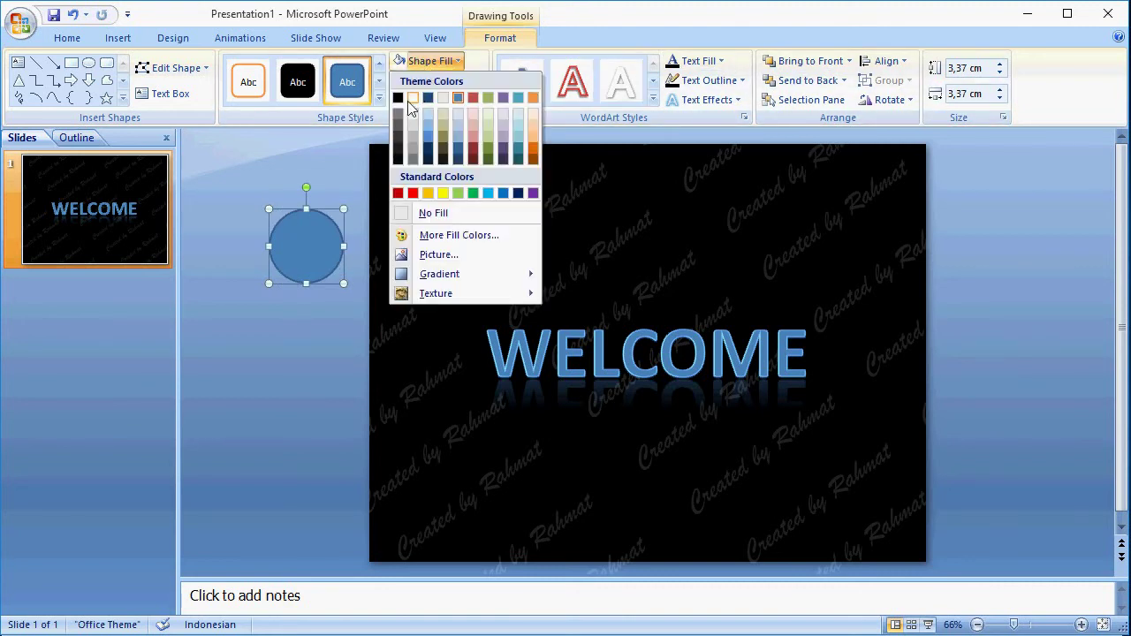
{"action": "left_click", "coordinate": [410, 99]}
{"action": "left_click", "coordinate": [440, 80]}
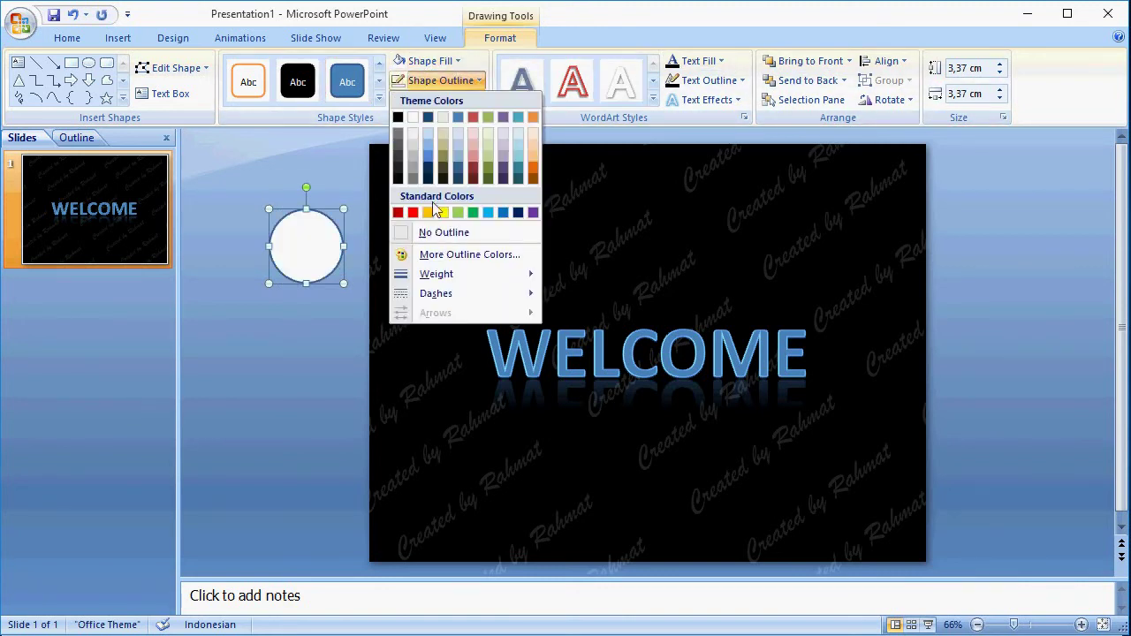
{"action": "left_click", "coordinate": [447, 232]}
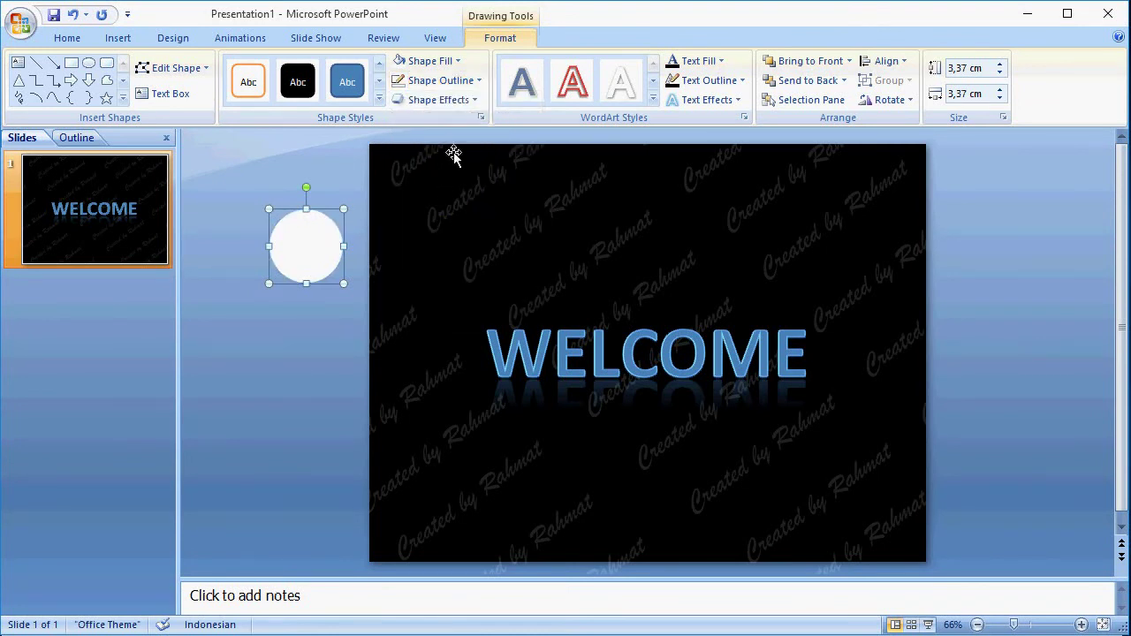
{"action": "left_click", "coordinate": [455, 99]}
Give the circle a white shadow: 2% transparency, 133% size, 31 pt blur
{"action": "mouse_move", "coordinate": [484, 180]}
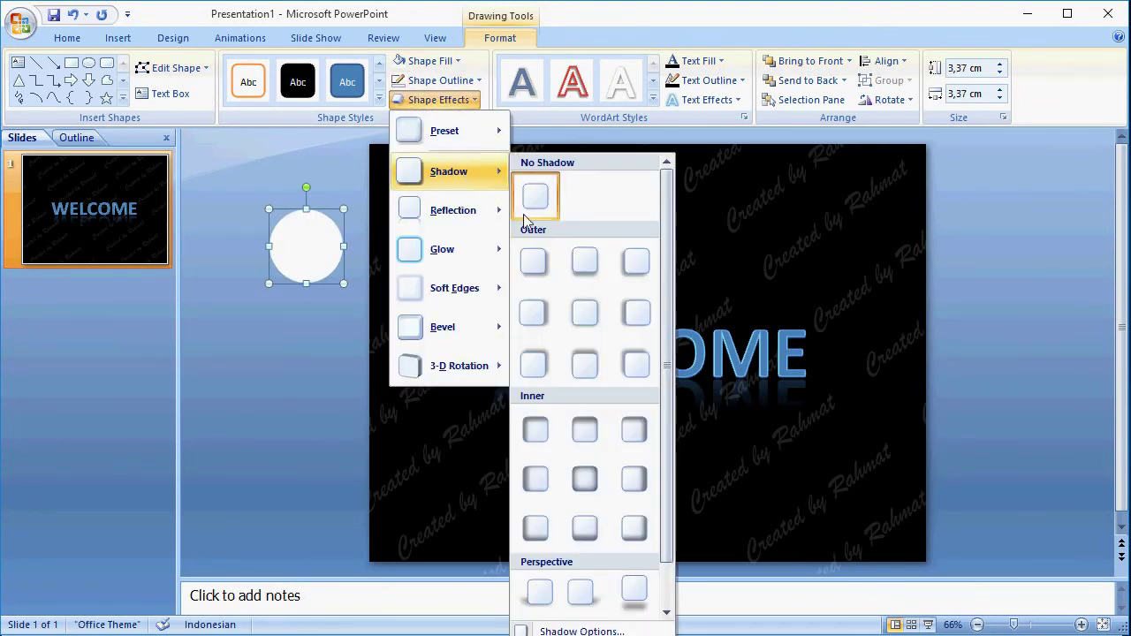
{"action": "left_click", "coordinate": [579, 631]}
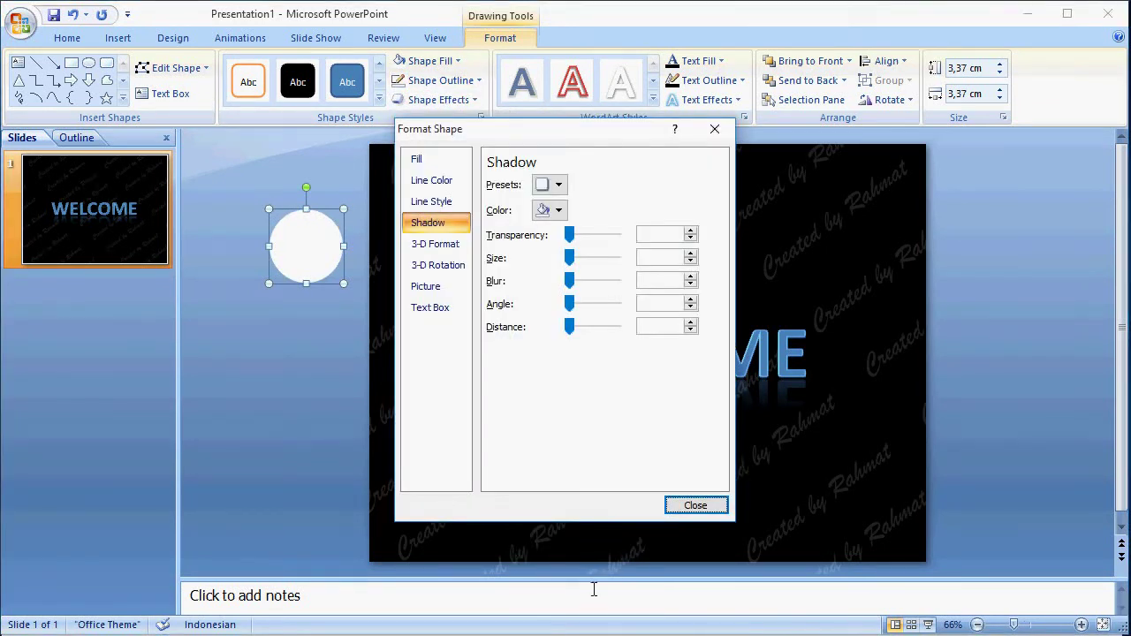
{"action": "left_click", "coordinate": [557, 210]}
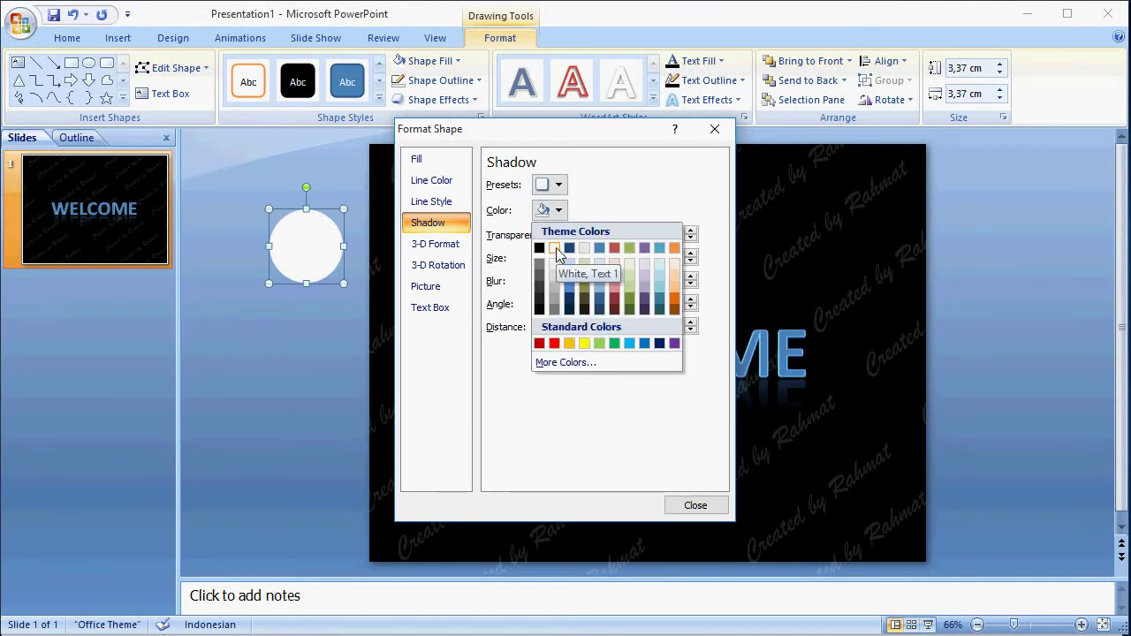
{"action": "left_click", "coordinate": [555, 248]}
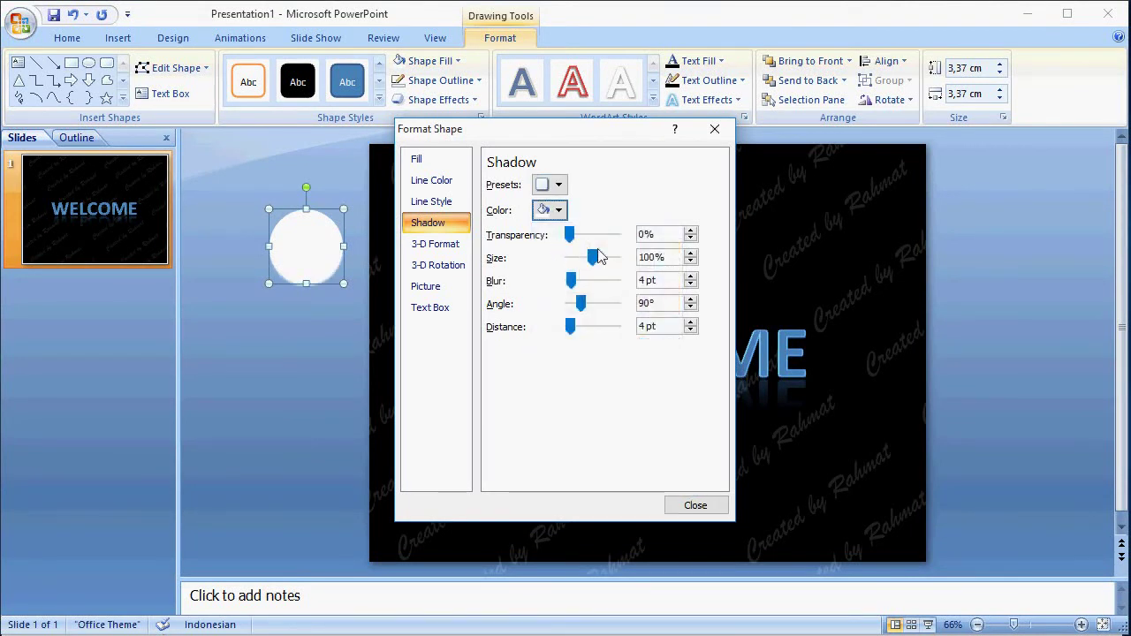
{"action": "left_click", "coordinate": [642, 235]}
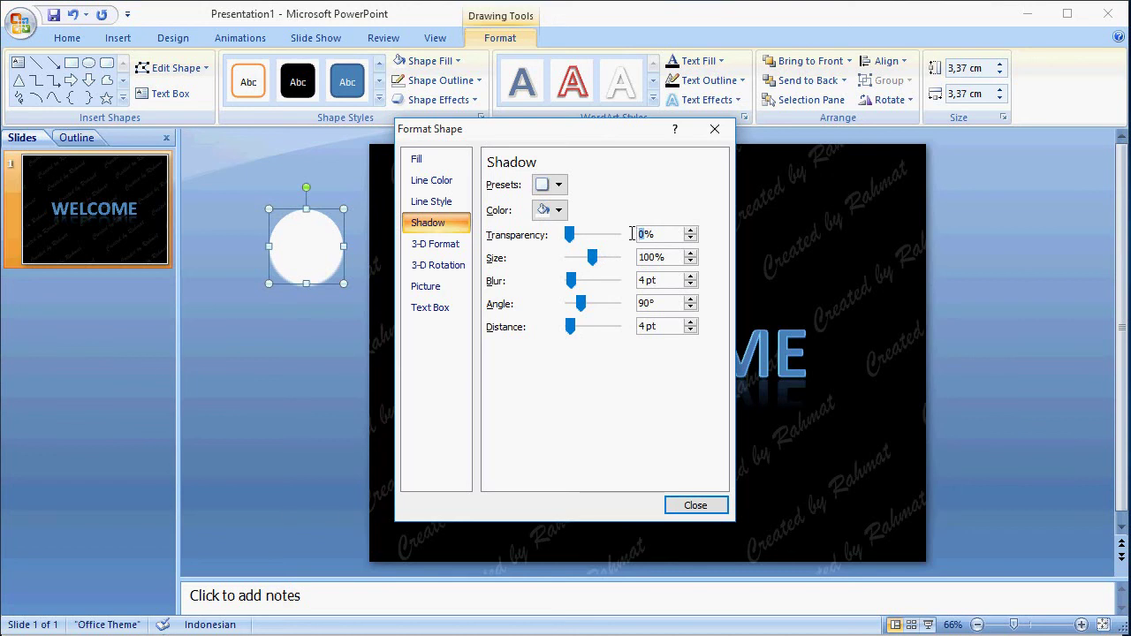
{"action": "type", "text": "2"}
{"action": "left_click", "coordinate": [656, 257]}
{"action": "key", "text": "BackSpace"}
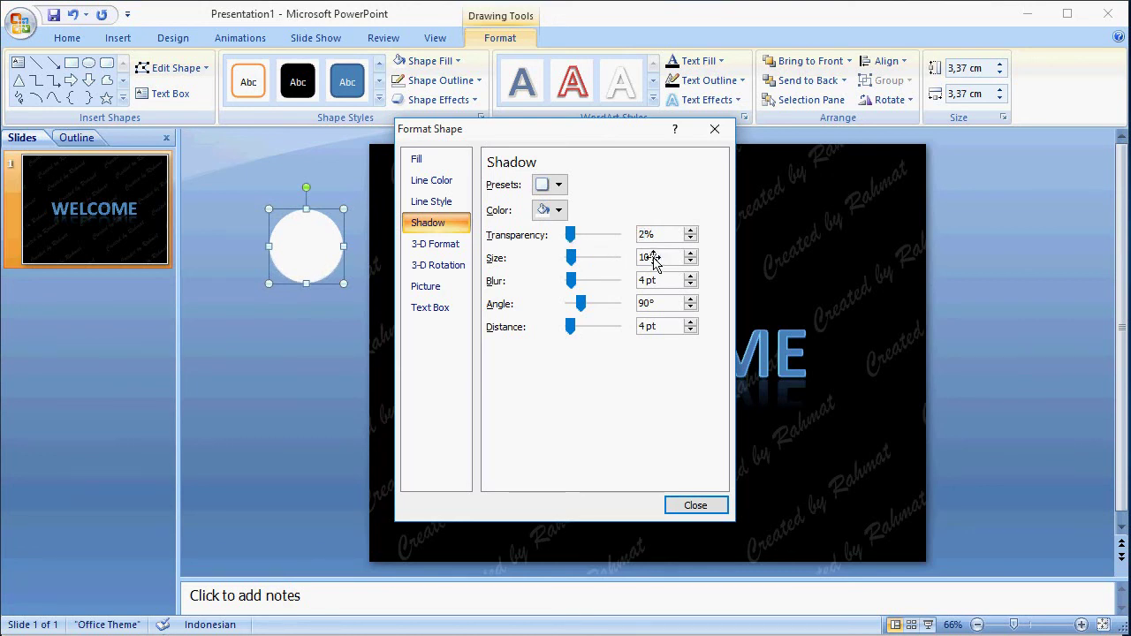
{"action": "type", "text": "3"}
{"action": "key", "text": "BackSpace"}
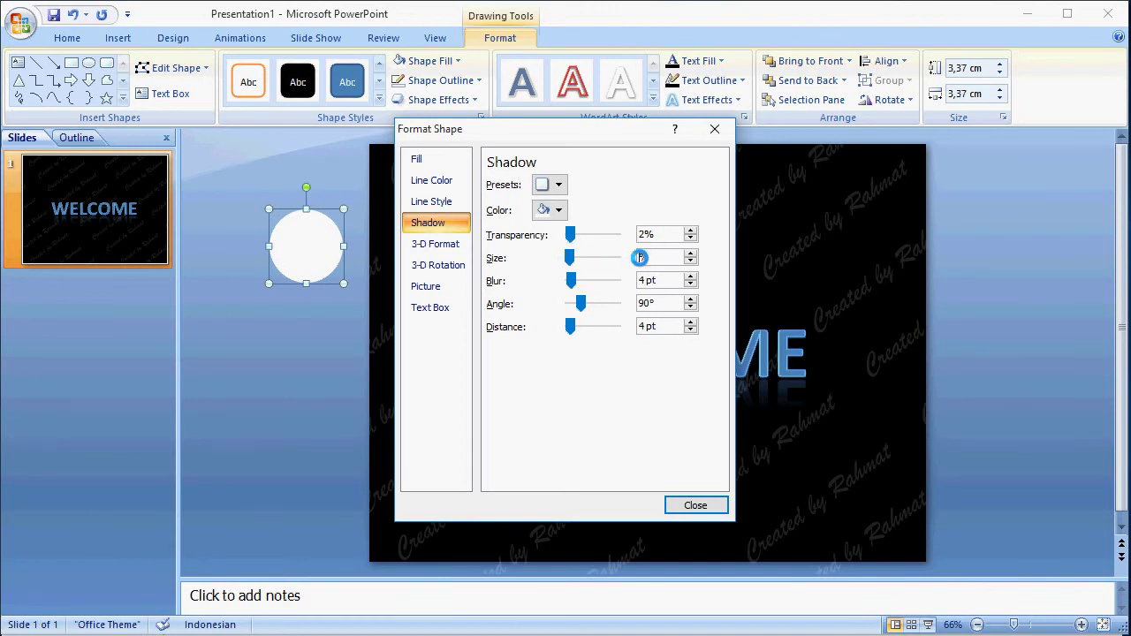
{"action": "type", "text": "33"}
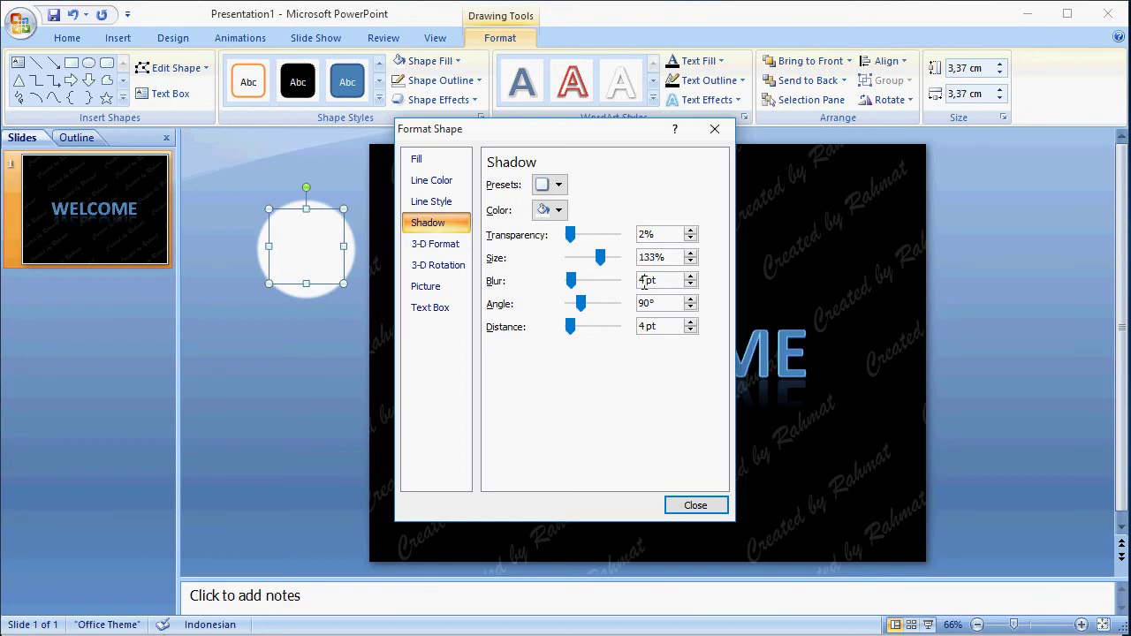
{"action": "left_click", "coordinate": [644, 281]}
{"action": "key", "text": "BackSpace"}
{"action": "type", "text": "1"}
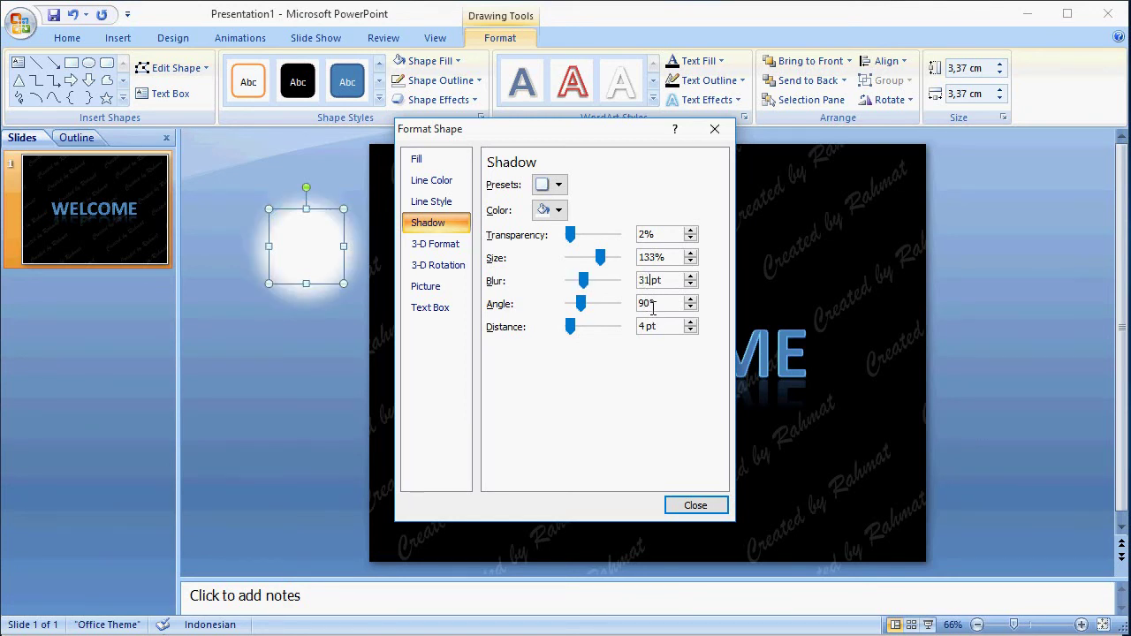
{"action": "left_click", "coordinate": [682, 506]}
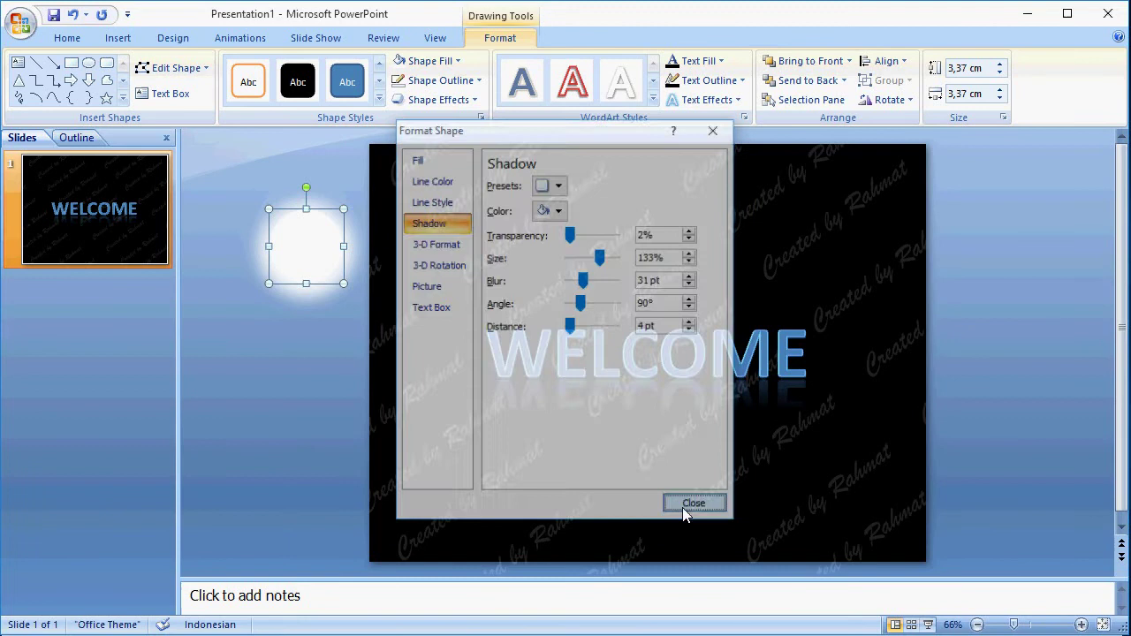
Move the glowing circle to the slide's left edge and centre it vertically
{"action": "left_click_drag", "start_coordinate": [384, 251], "coordinate": [321, 248]}
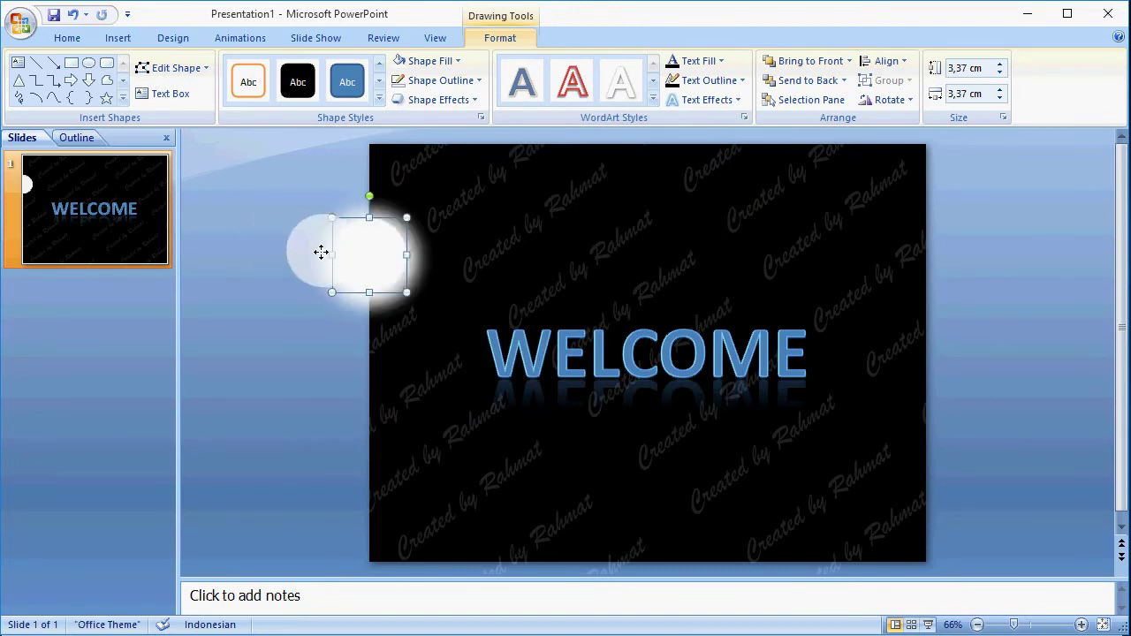
{"action": "key", "text": "Left"}
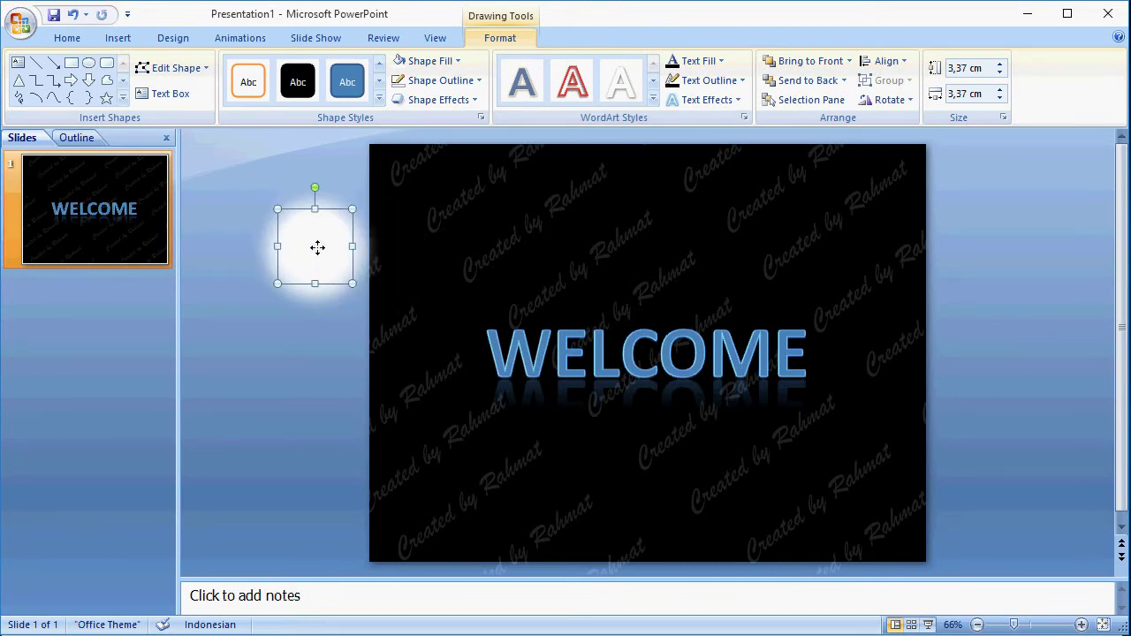
{"action": "key", "text": "Left"}
{"action": "key", "text": "Left"}
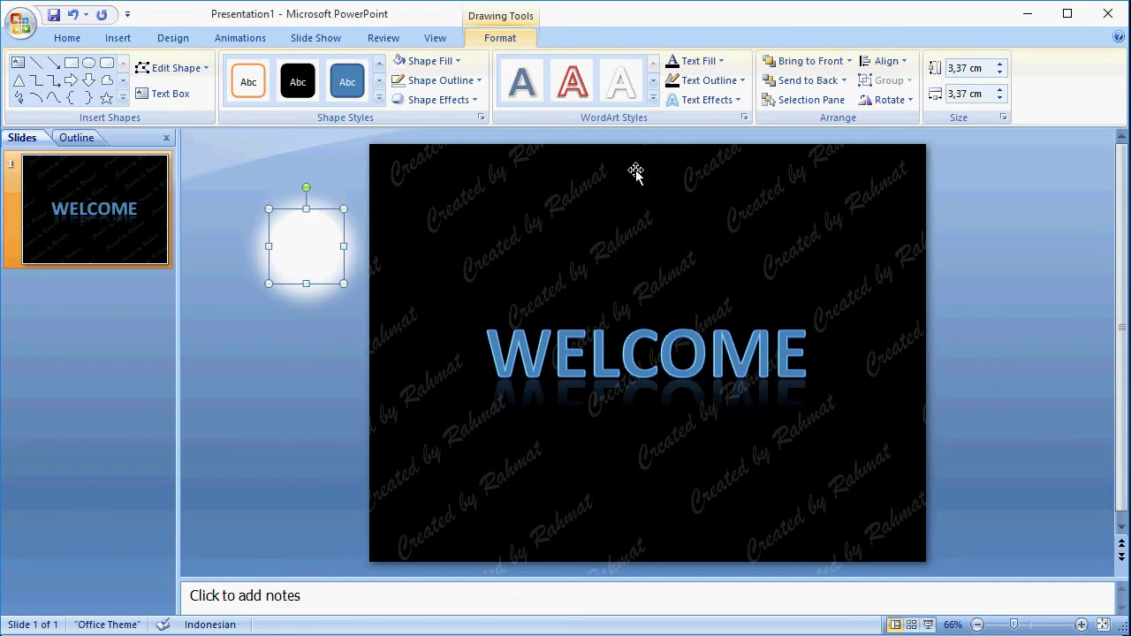
{"action": "left_click", "coordinate": [884, 61]}
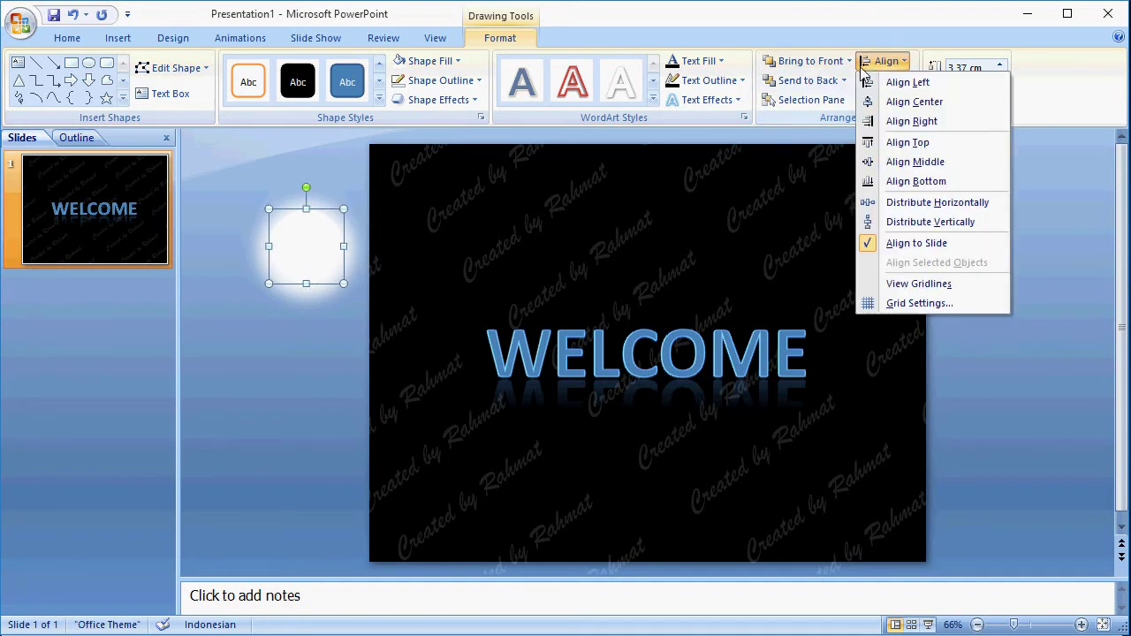
{"action": "left_click", "coordinate": [910, 165]}
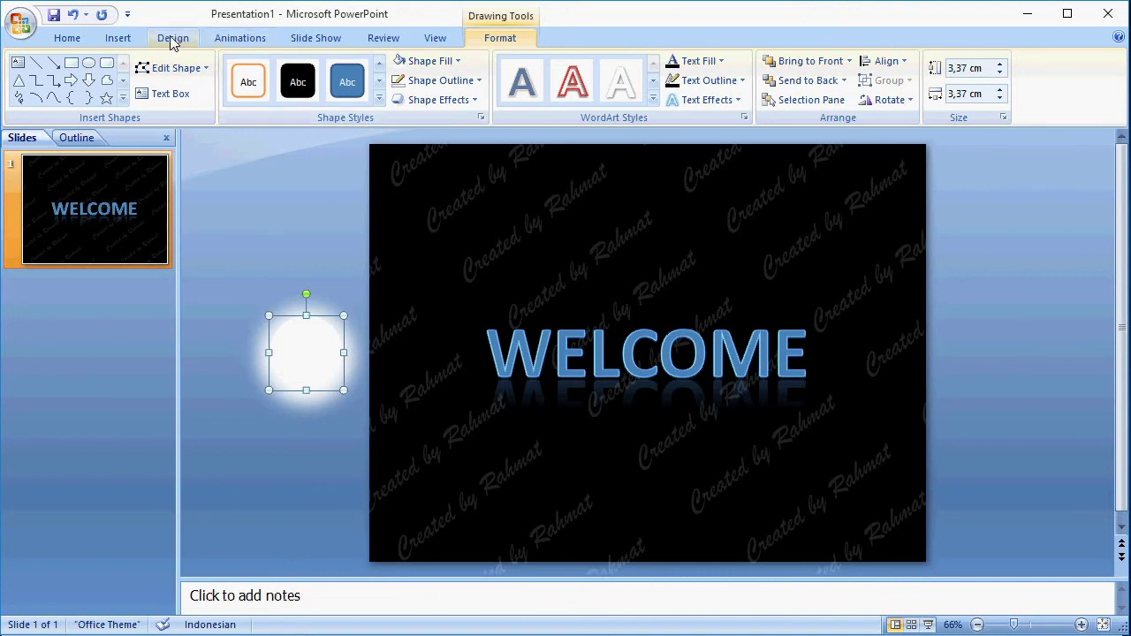
{"action": "left_click", "coordinate": [231, 42]}
{"action": "left_click", "coordinate": [146, 94]}
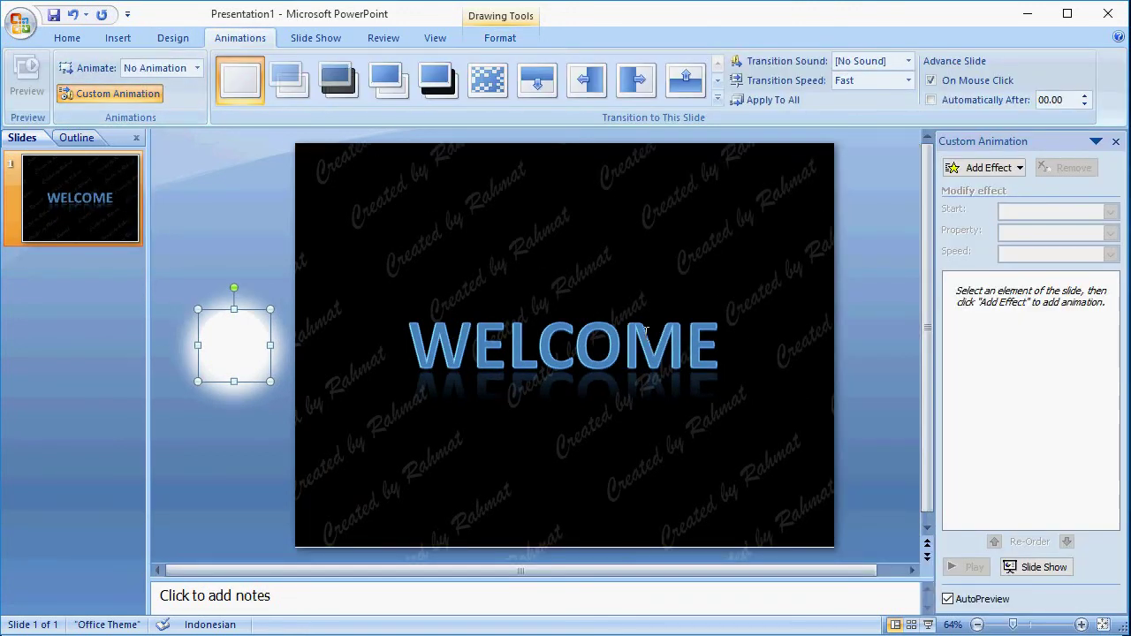
Add a Wipe entrance effect to WELCOME from the More Effects list
{"action": "left_click", "coordinate": [623, 336]}
{"action": "left_click", "coordinate": [994, 168]}
{"action": "mouse_move", "coordinate": [1016, 194]}
{"action": "left_click", "coordinate": [1073, 375]}
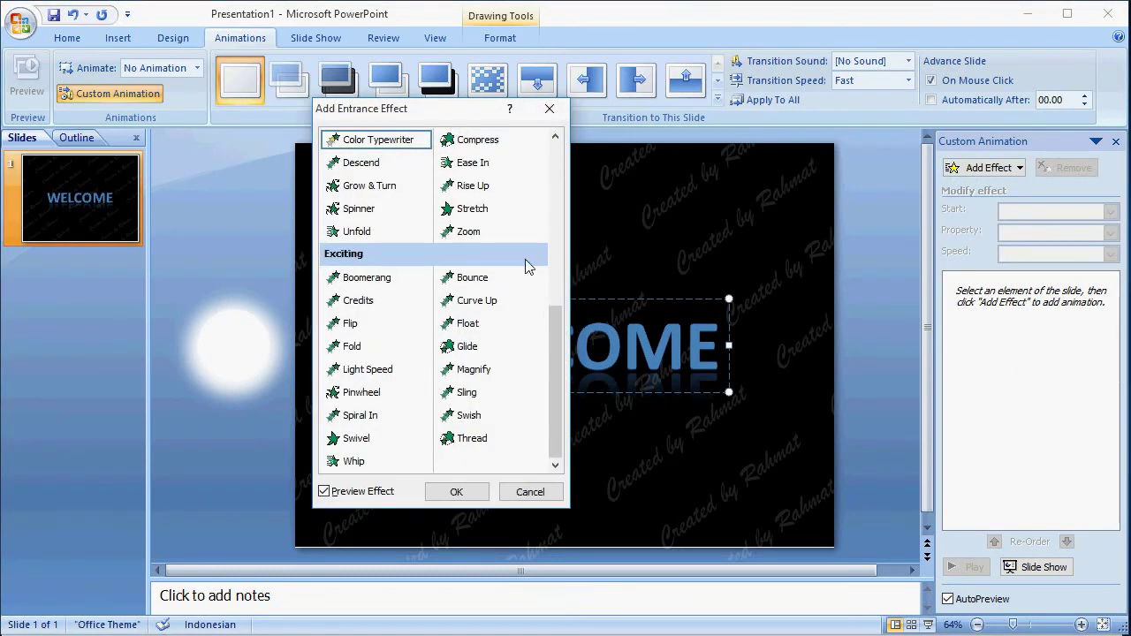
{"action": "left_click_drag", "start_coordinate": [555, 339], "coordinate": [556, 187]}
{"action": "left_click", "coordinate": [354, 348]}
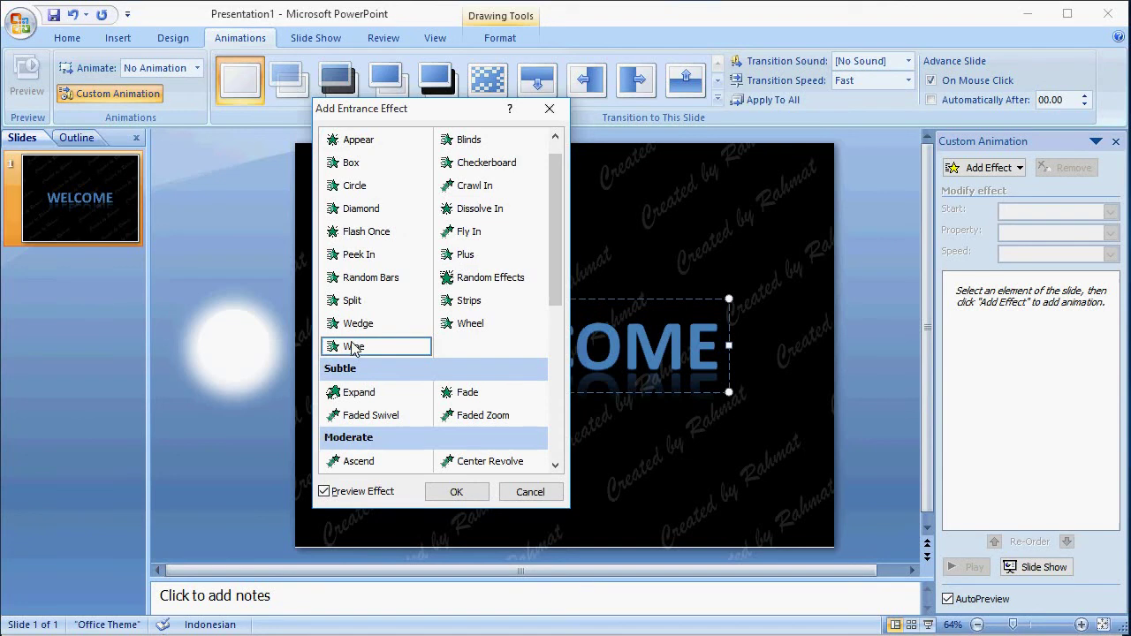
{"action": "left_click", "coordinate": [438, 492]}
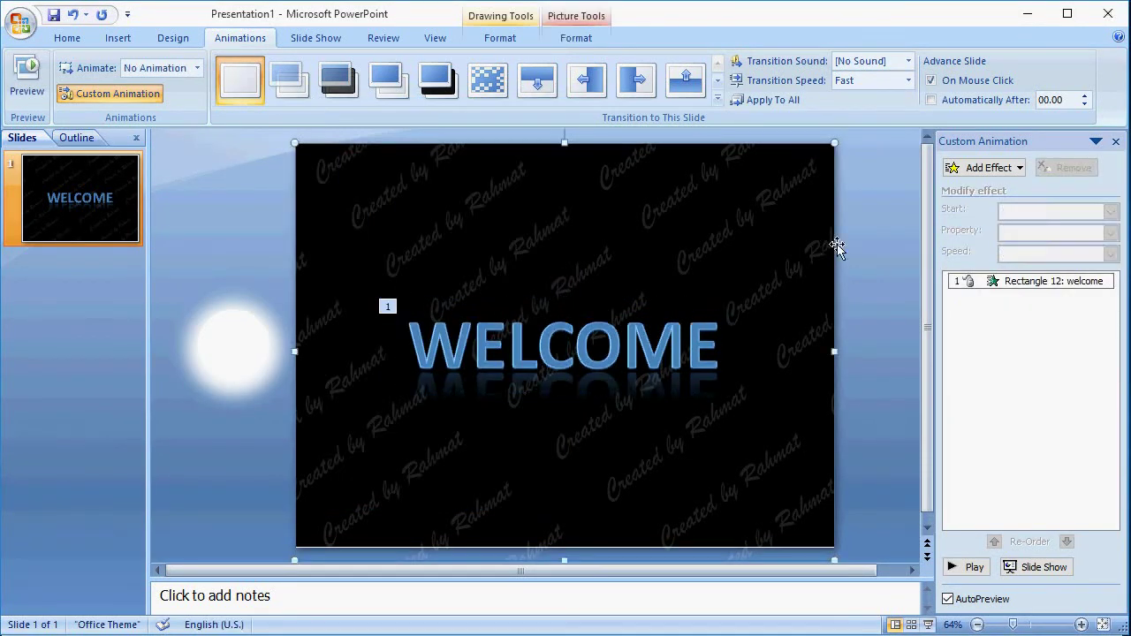
{"action": "left_click", "coordinate": [1093, 281]}
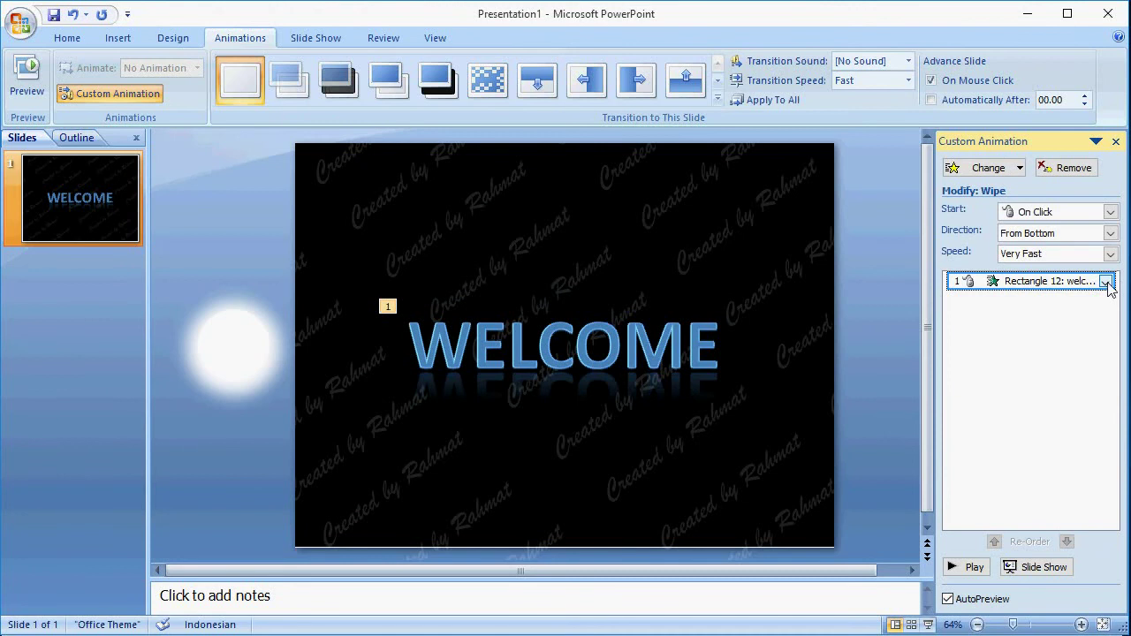
{"action": "left_click", "coordinate": [1106, 281]}
Set the Wipe timing to start With Previous, 2-second delay, Very Slow speed
{"action": "left_click", "coordinate": [1010, 389]}
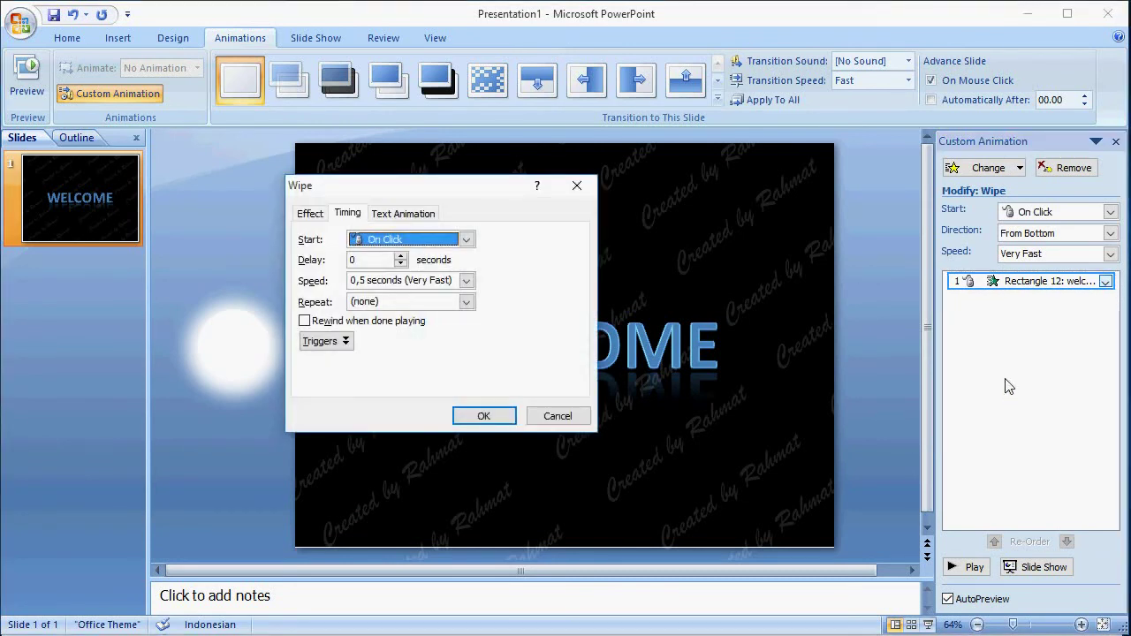
{"action": "left_click", "coordinate": [402, 241]}
{"action": "left_click", "coordinate": [402, 269]}
{"action": "left_click_drag", "start_coordinate": [374, 259], "coordinate": [336, 257]}
{"action": "type", "text": "2"}
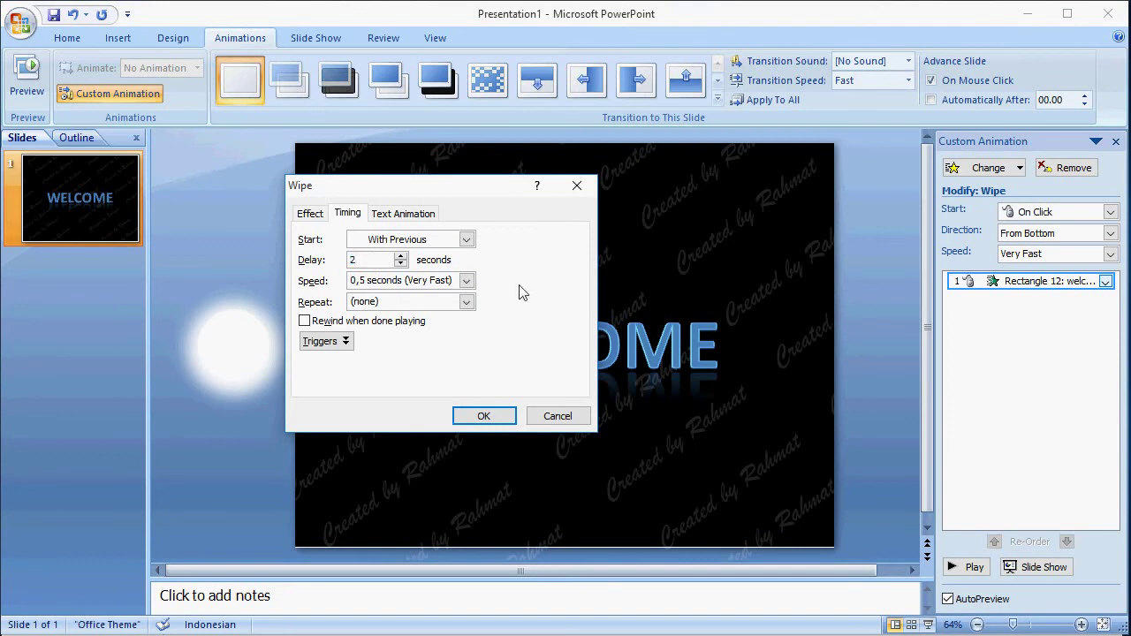
{"action": "left_click", "coordinate": [466, 280]}
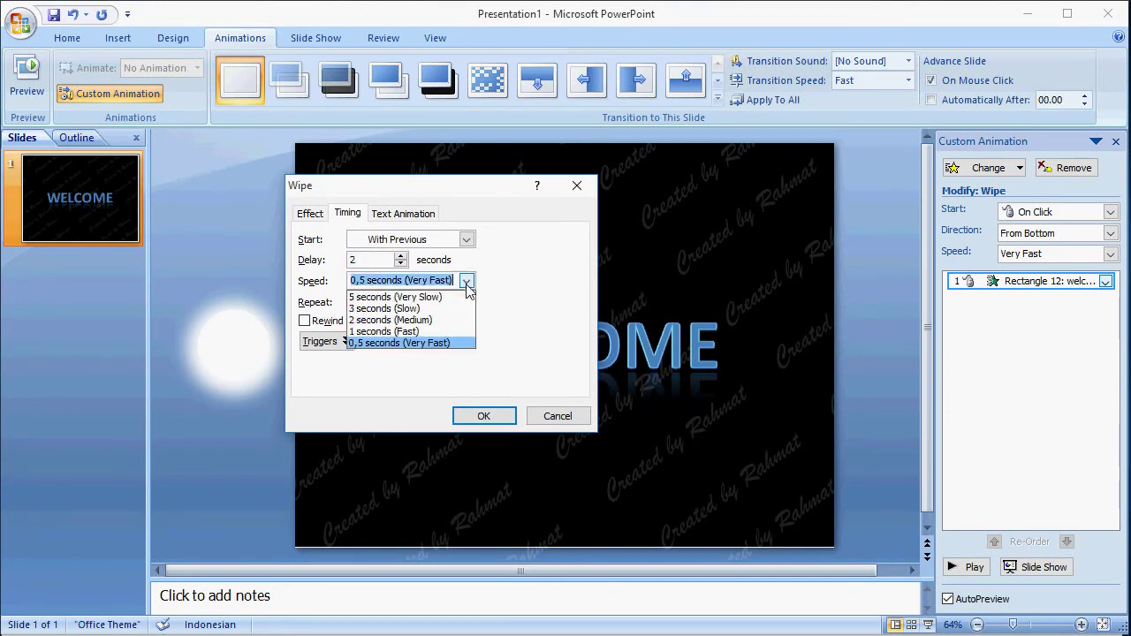
{"action": "left_click", "coordinate": [417, 297]}
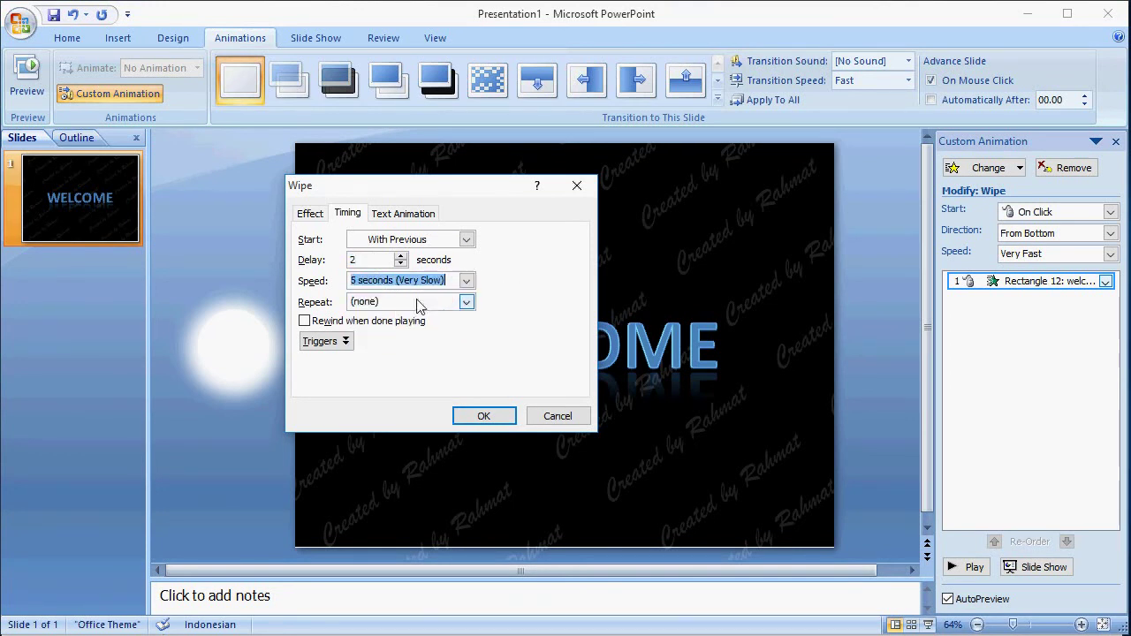
Set the Wipe direction From Left, animating text by word with 0% delay
{"action": "left_click", "coordinate": [311, 214]}
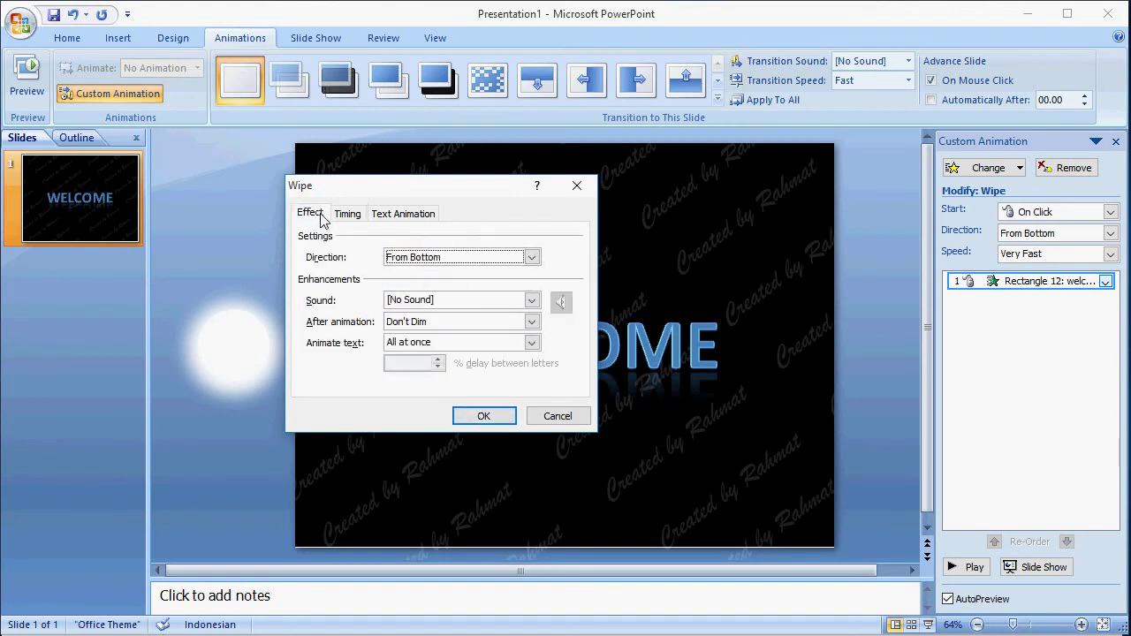
{"action": "left_click", "coordinate": [415, 259]}
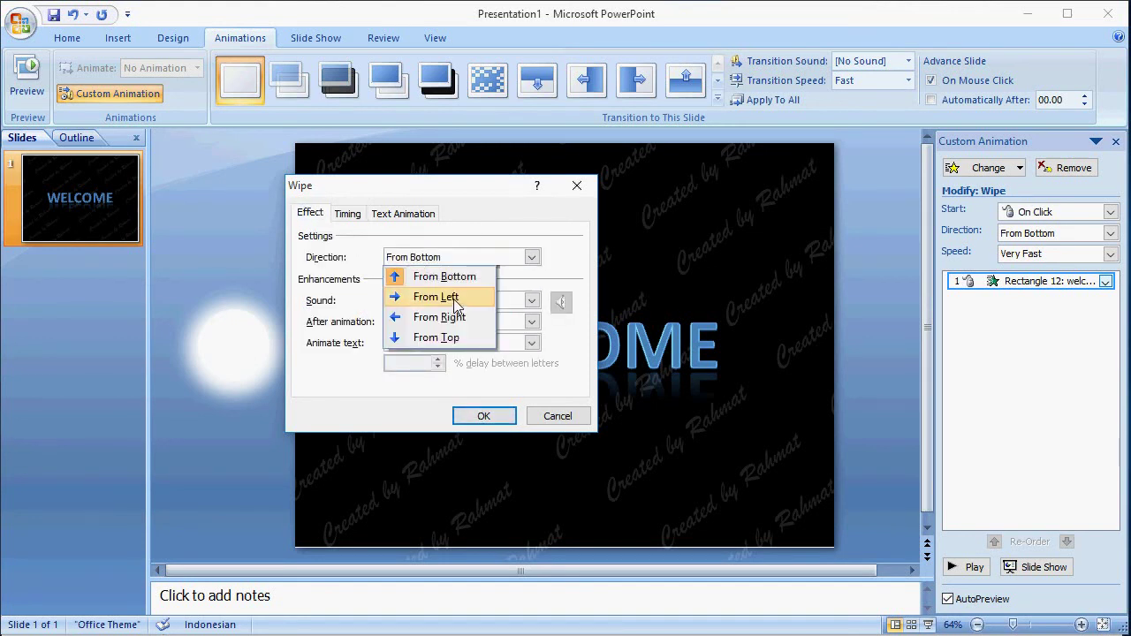
{"action": "left_click", "coordinate": [453, 299]}
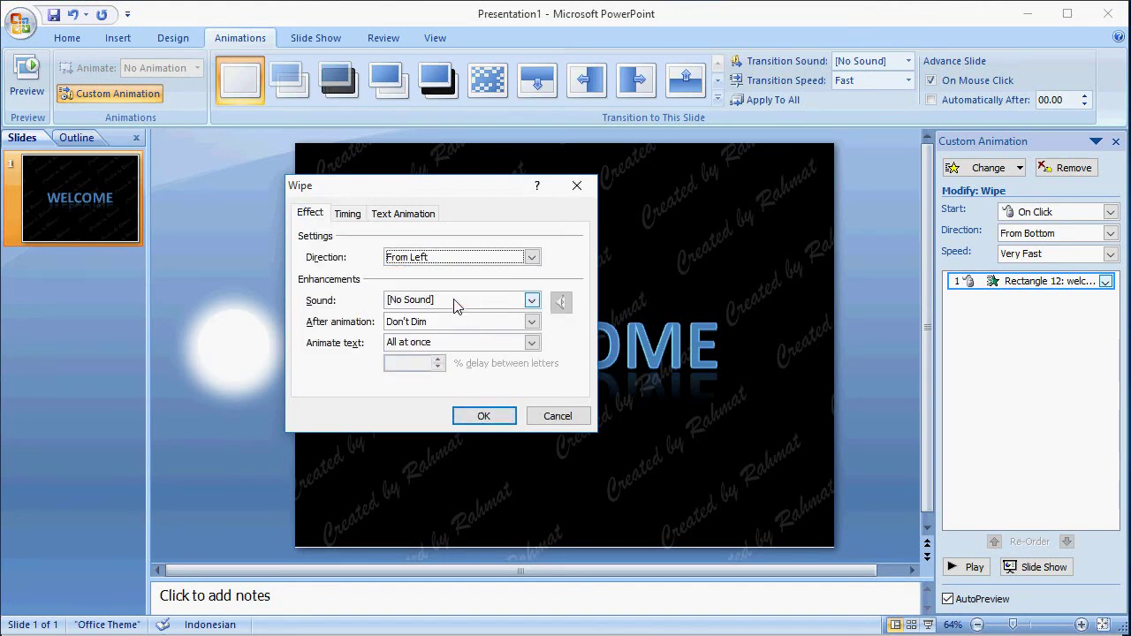
{"action": "left_click", "coordinate": [449, 345]}
{"action": "left_click", "coordinate": [426, 370]}
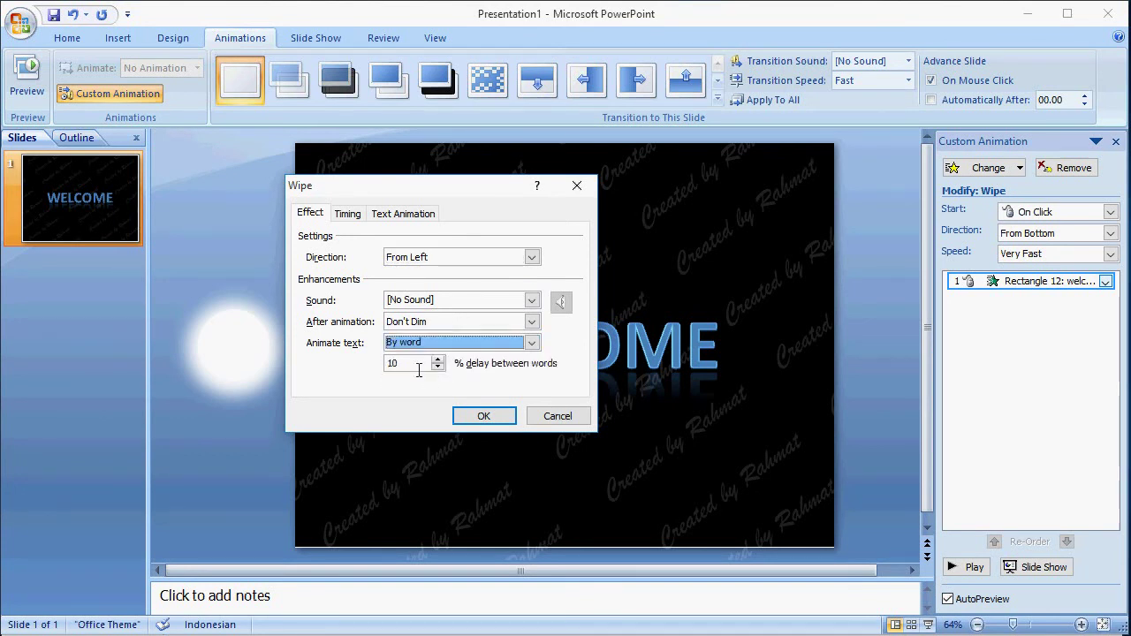
{"action": "left_click_drag", "start_coordinate": [406, 368], "coordinate": [378, 359]}
{"action": "type", "text": "0"}
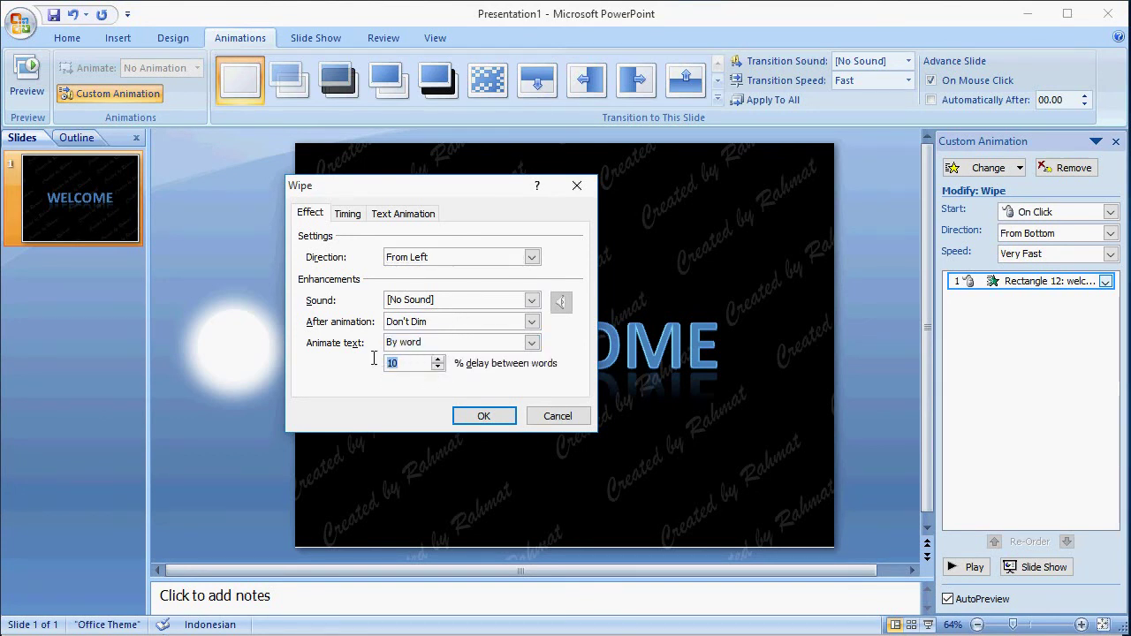
{"action": "left_click", "coordinate": [484, 419]}
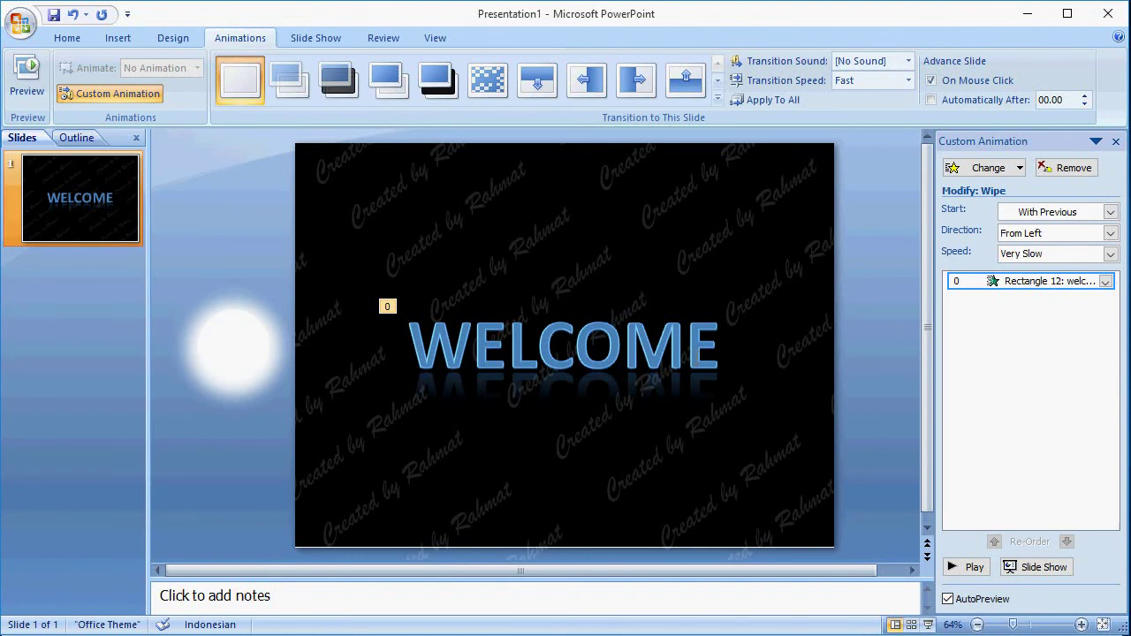
Add a Right motion path to the circle and extend its end past the slide
{"action": "left_click", "coordinate": [233, 346]}
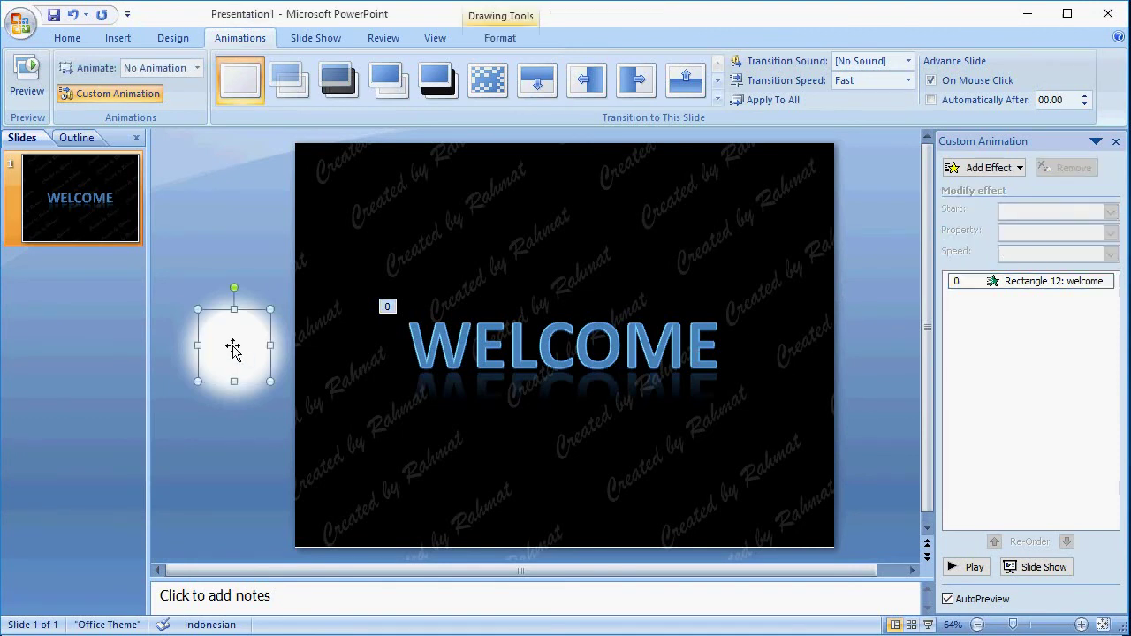
{"action": "left_click", "coordinate": [950, 170]}
{"action": "mouse_move", "coordinate": [976, 248]}
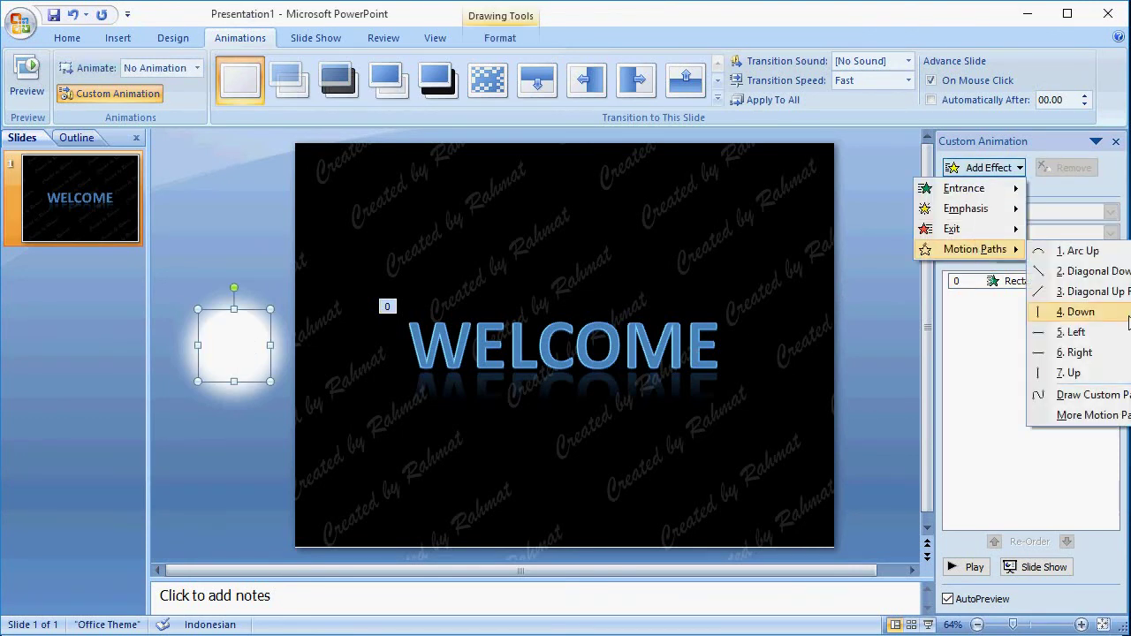
{"action": "left_click", "coordinate": [1080, 352]}
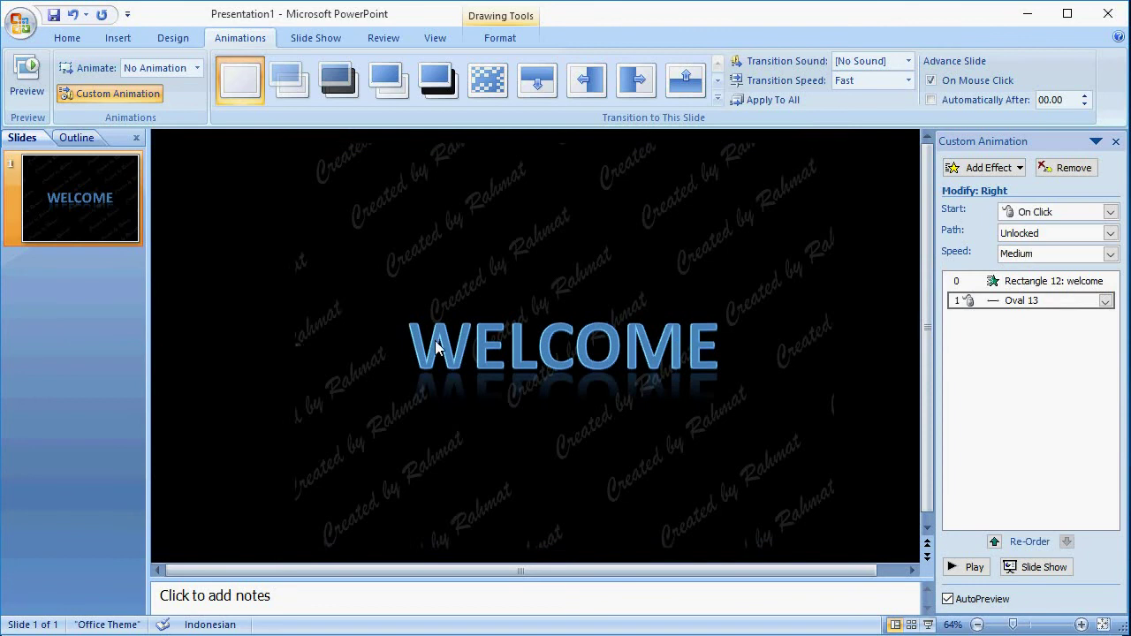
{"action": "left_click", "coordinate": [228, 325]}
{"action": "left_click", "coordinate": [365, 346]}
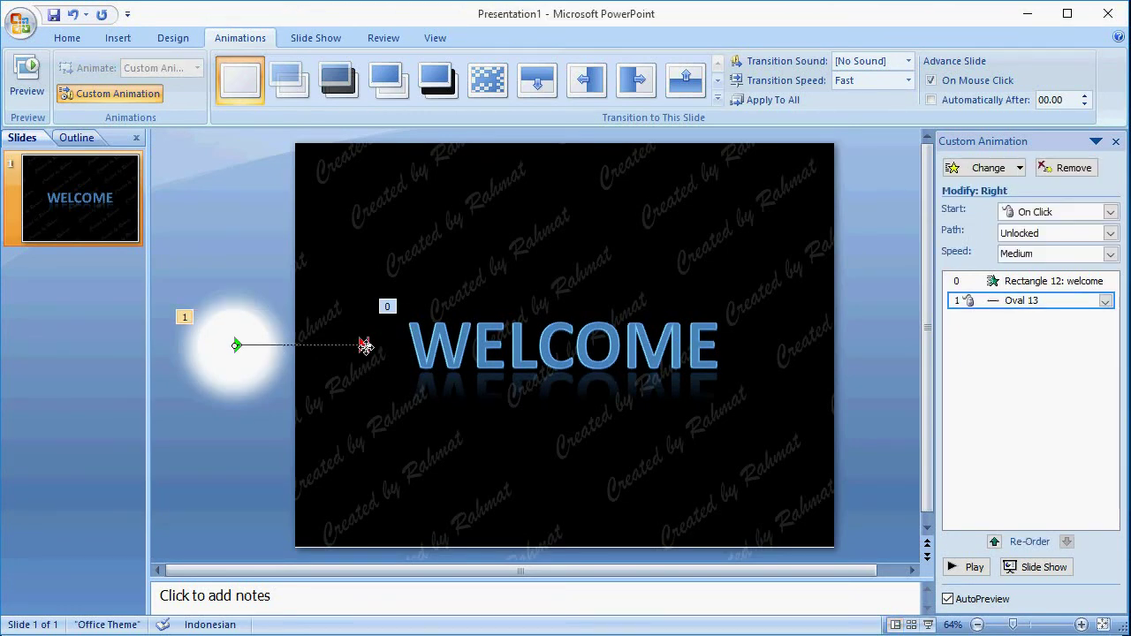
{"action": "key", "text": "Tab"}
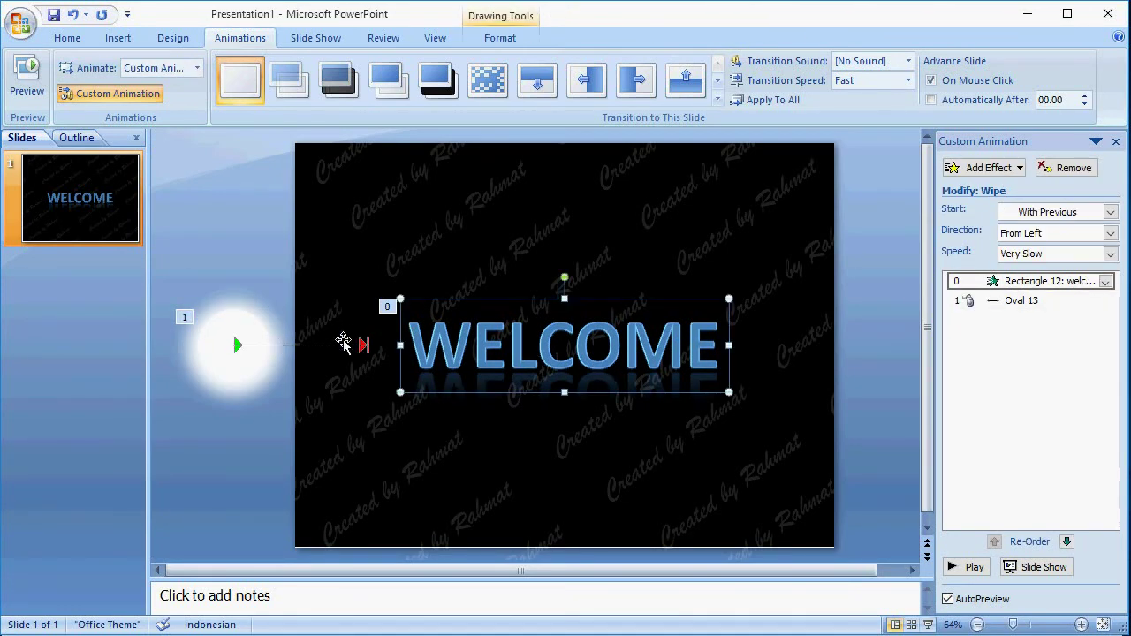
{"action": "left_click", "coordinate": [364, 345]}
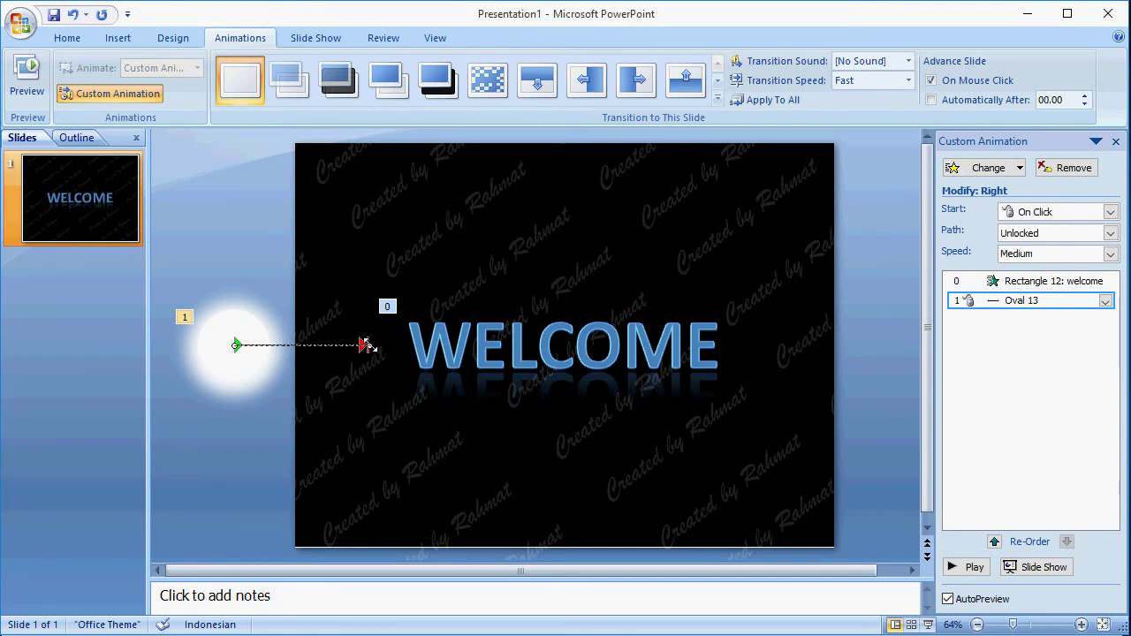
{"action": "mouse_move", "coordinate": [904, 357]}
{"action": "left_mouse_down"}
{"action": "mouse_move", "coordinate": [918, 351]}
{"action": "mouse_move", "coordinate": [909, 345]}
{"action": "left_mouse_up"}
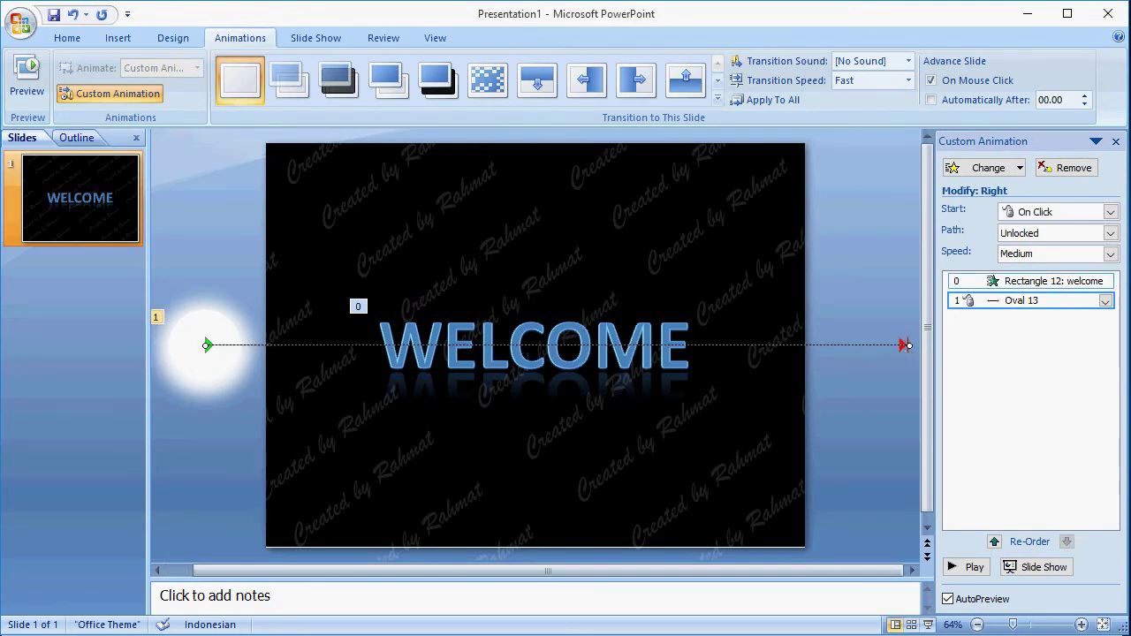
Set the motion to start With Previous, last 10 seconds, without smooth start or end
{"action": "left_click", "coordinate": [1104, 300]}
{"action": "left_click", "coordinate": [1007, 403]}
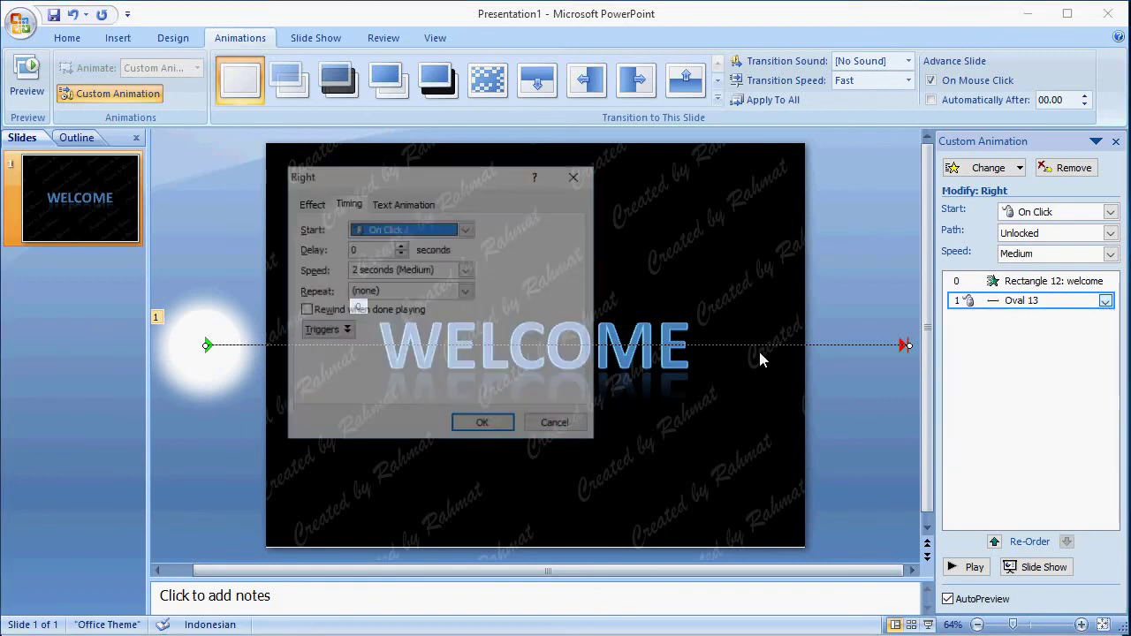
{"action": "left_click", "coordinate": [393, 263]}
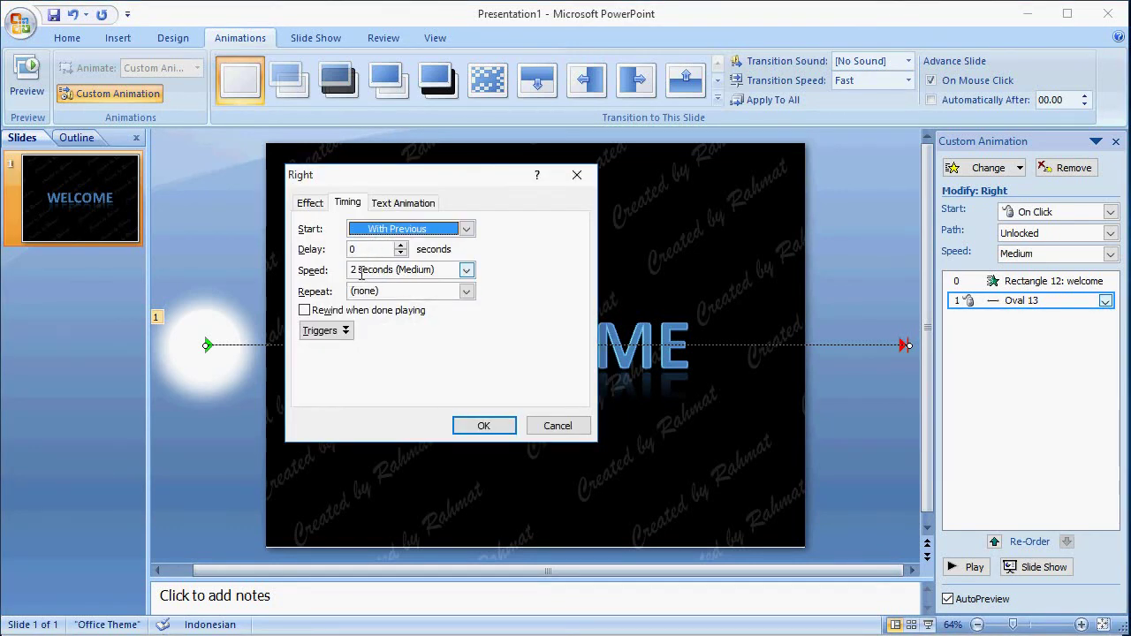
{"action": "left_click", "coordinate": [380, 269]}
{"action": "double_click", "coordinate": [354, 269]}
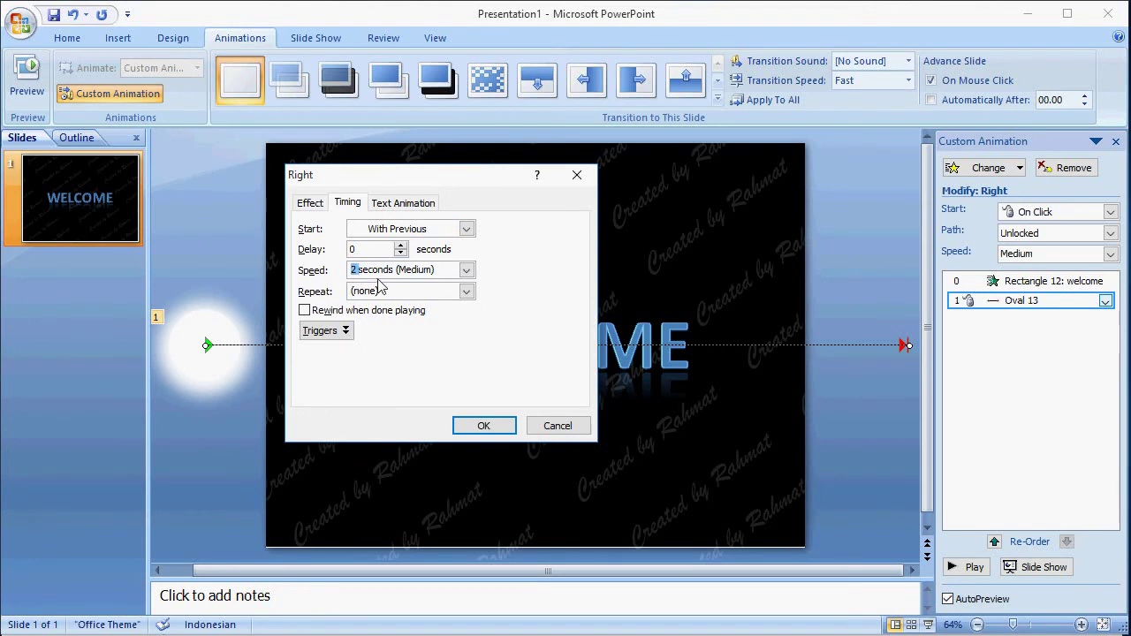
{"action": "type", "text": "10"}
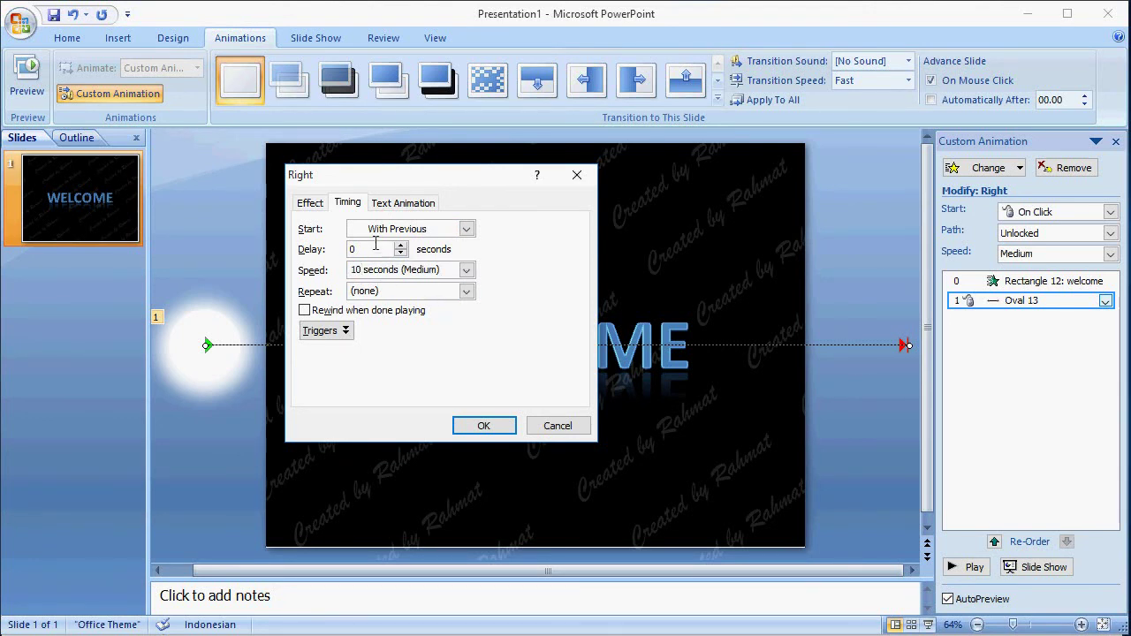
{"action": "left_click", "coordinate": [311, 203]}
{"action": "left_click", "coordinate": [340, 268]}
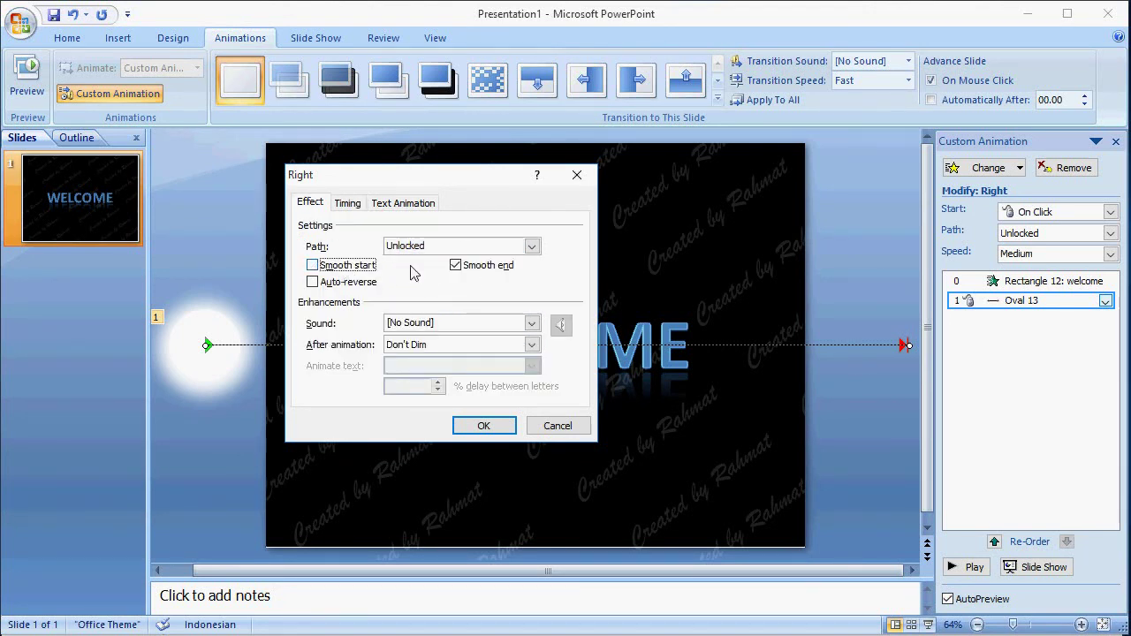
{"action": "left_click", "coordinate": [467, 271]}
{"action": "left_click", "coordinate": [482, 425]}
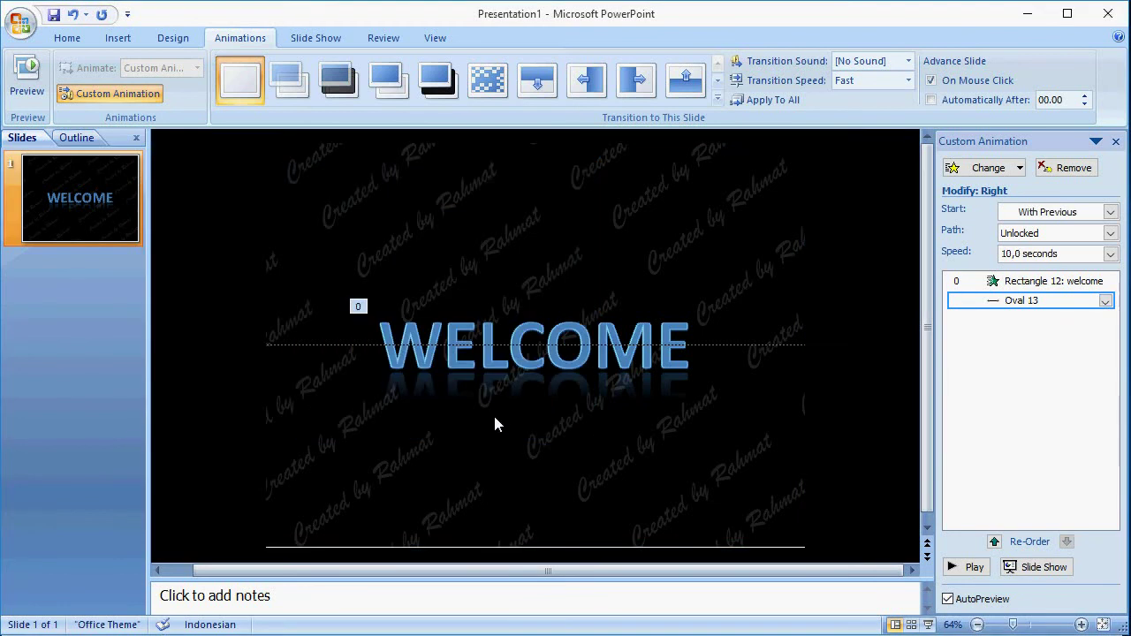
{"action": "left_click", "coordinate": [830, 274]}
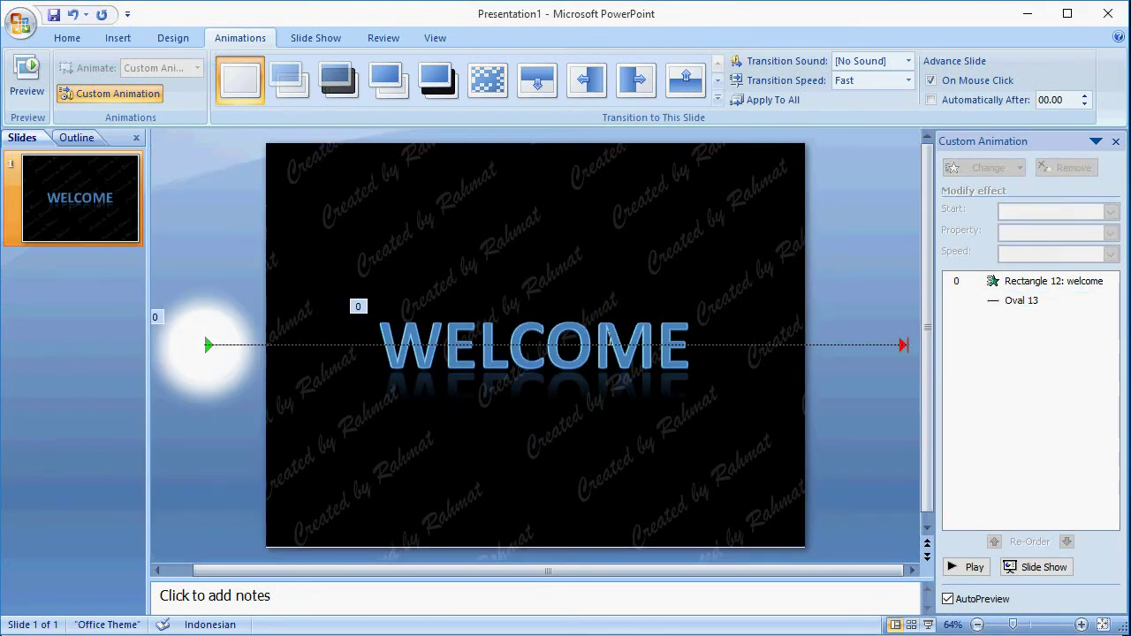
Add a Grow & Turn exit effect to the WELCOME text
{"action": "left_click", "coordinate": [610, 340]}
{"action": "left_click", "coordinate": [988, 167]}
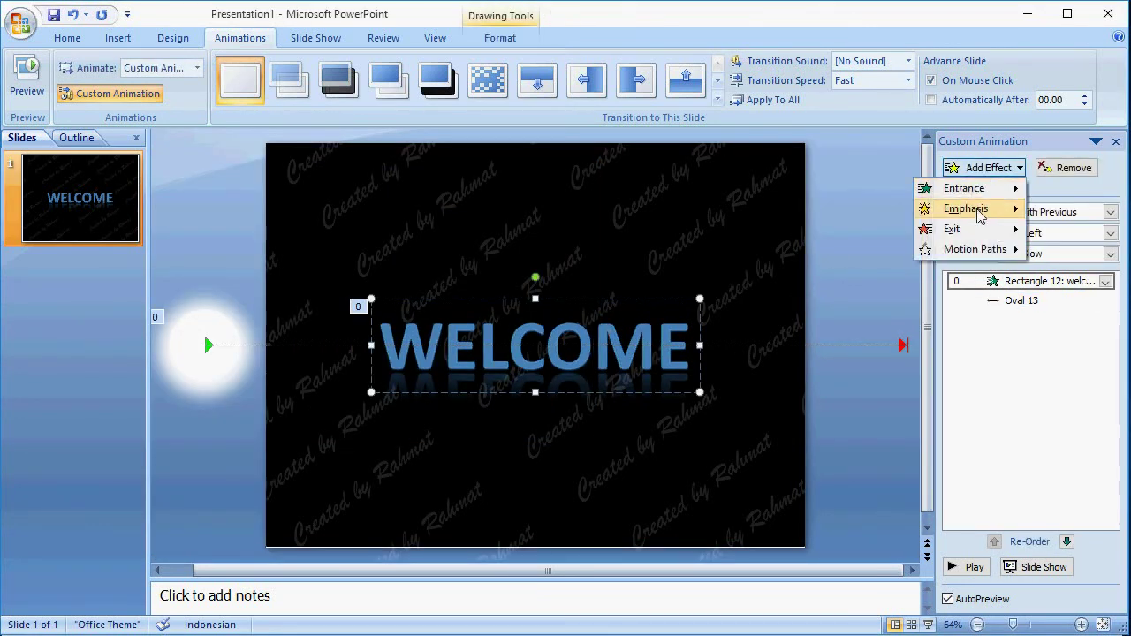
{"action": "mouse_move", "coordinate": [972, 234]}
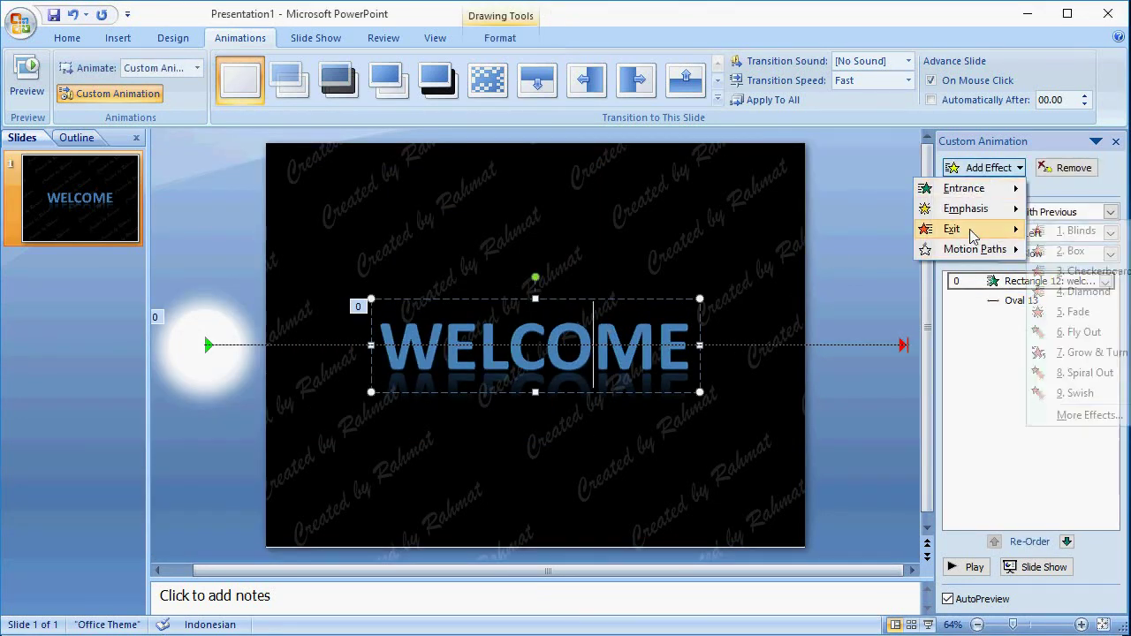
{"action": "left_click", "coordinate": [1085, 416]}
{"action": "left_click", "coordinate": [367, 210]}
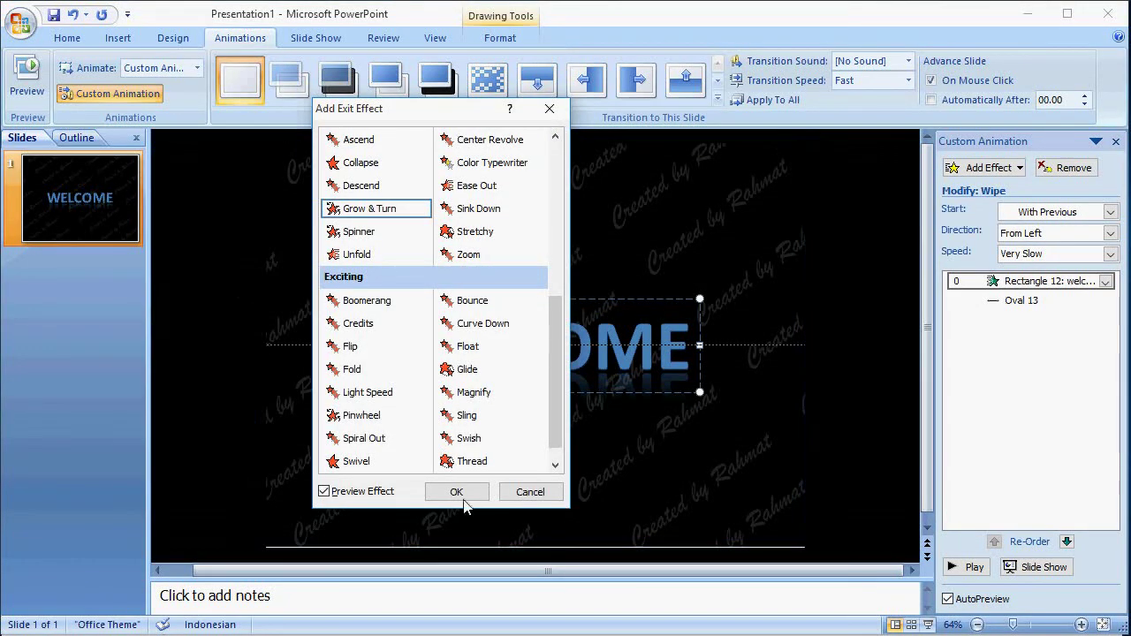
{"action": "left_click", "coordinate": [456, 495]}
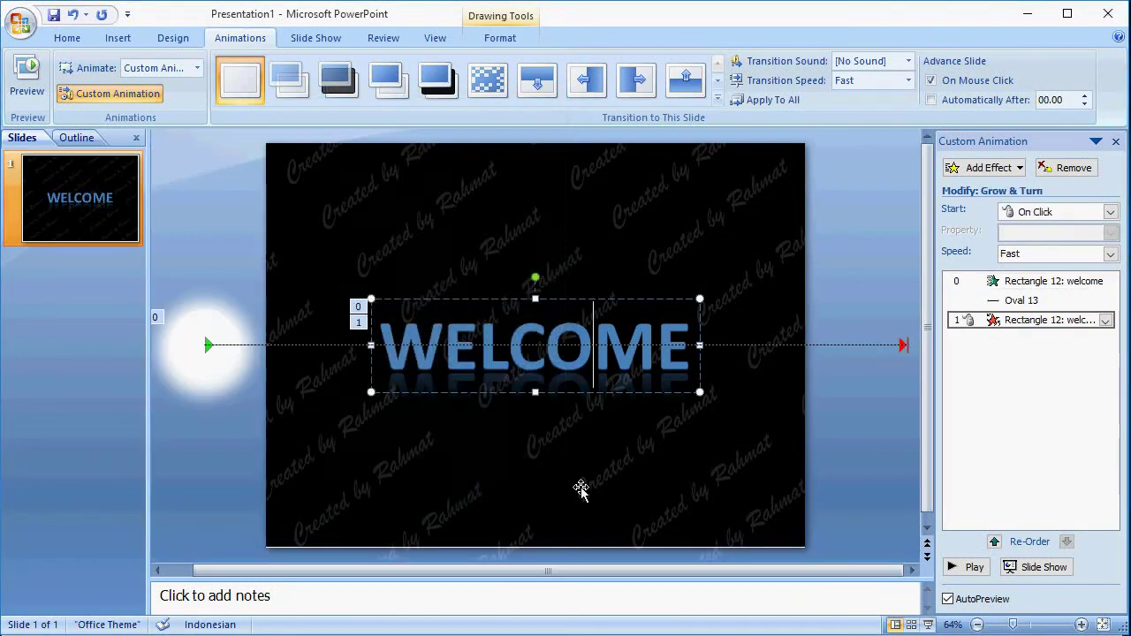
Set the Grow & Turn exit to start After Previous at 2 seconds (Medium)
{"action": "left_click", "coordinate": [1106, 319]}
{"action": "left_click", "coordinate": [999, 423]}
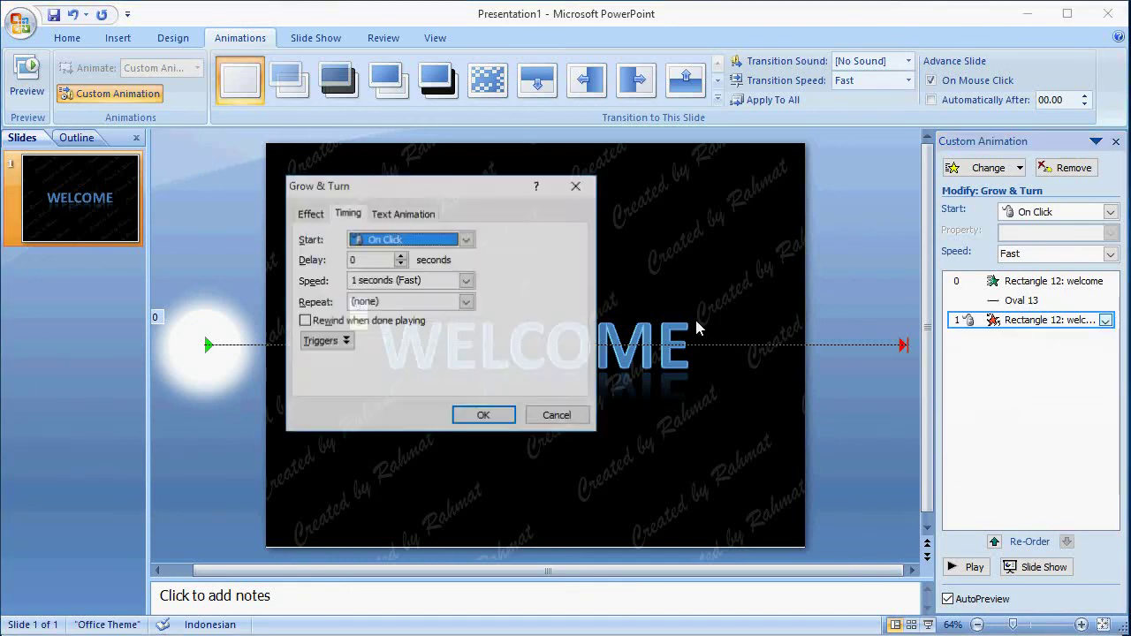
{"action": "left_click", "coordinate": [466, 239]}
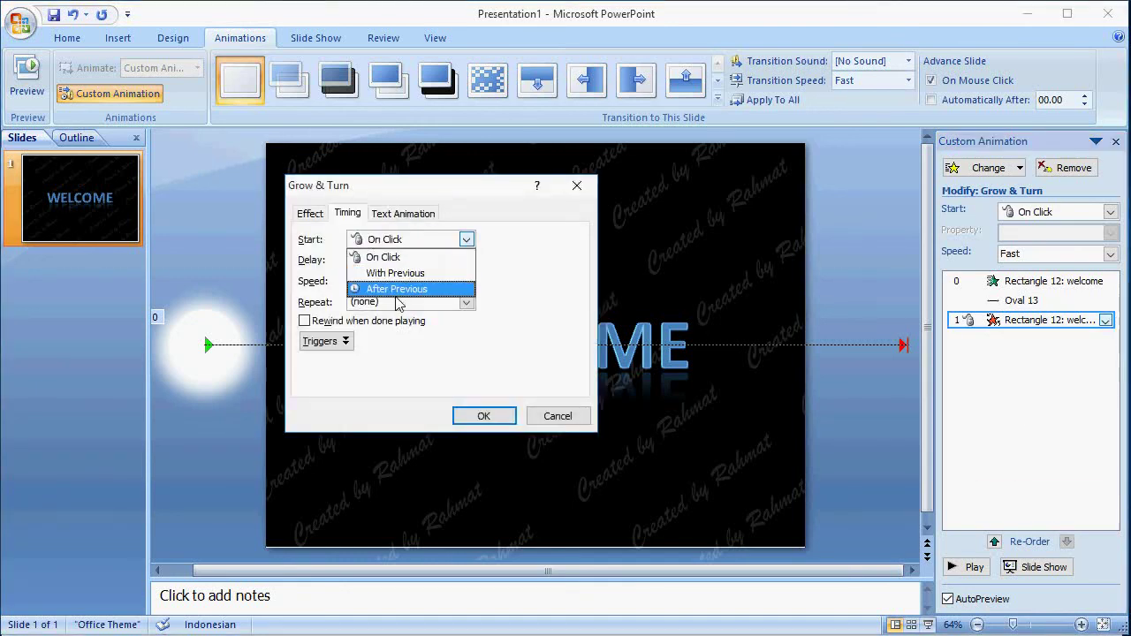
{"action": "left_click", "coordinate": [397, 289]}
{"action": "left_click", "coordinate": [451, 281]}
{"action": "left_click", "coordinate": [465, 281]}
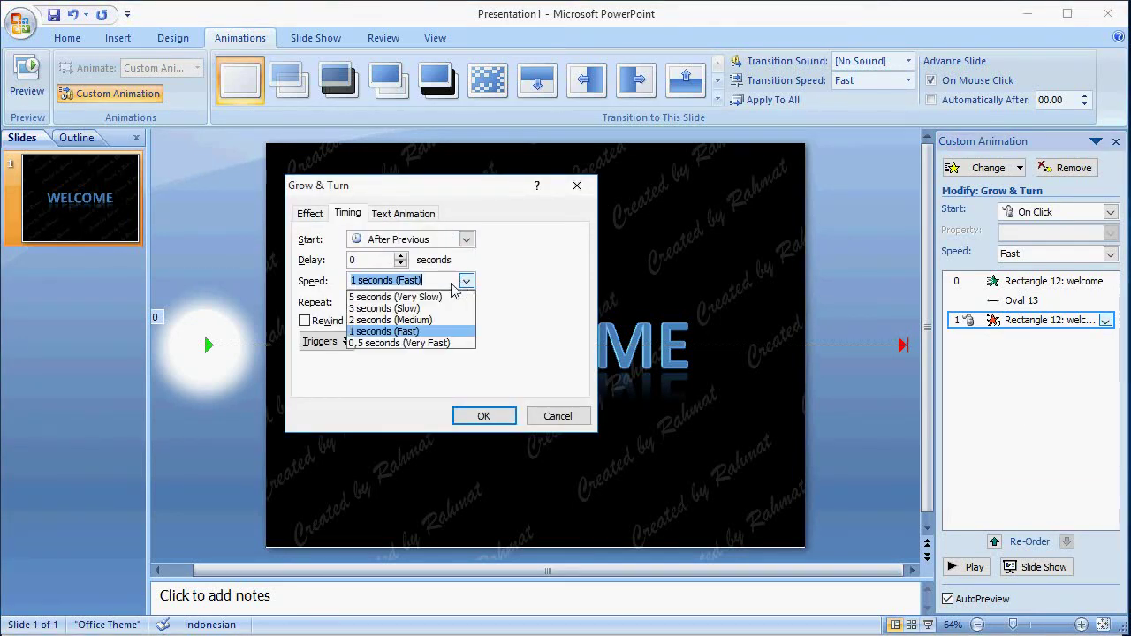
{"action": "left_click", "coordinate": [419, 322]}
{"action": "left_click", "coordinate": [482, 416]}
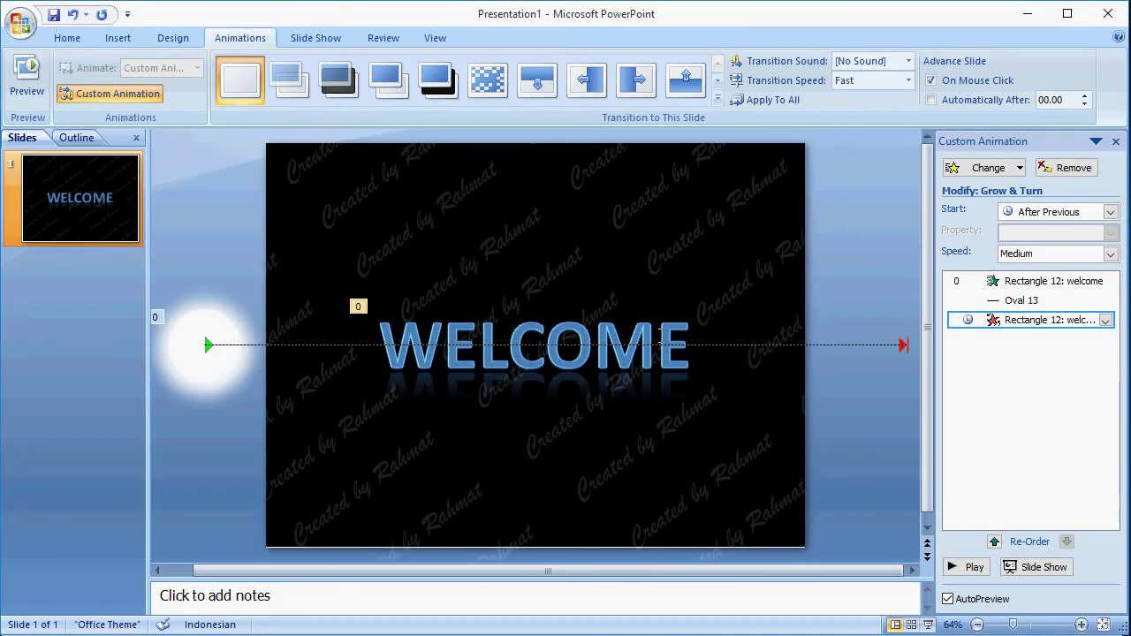
{"action": "left_click", "coordinate": [660, 335]}
Add a Spinner entrance effect to WELCOME from the More Effects list
{"action": "left_click", "coordinate": [972, 168]}
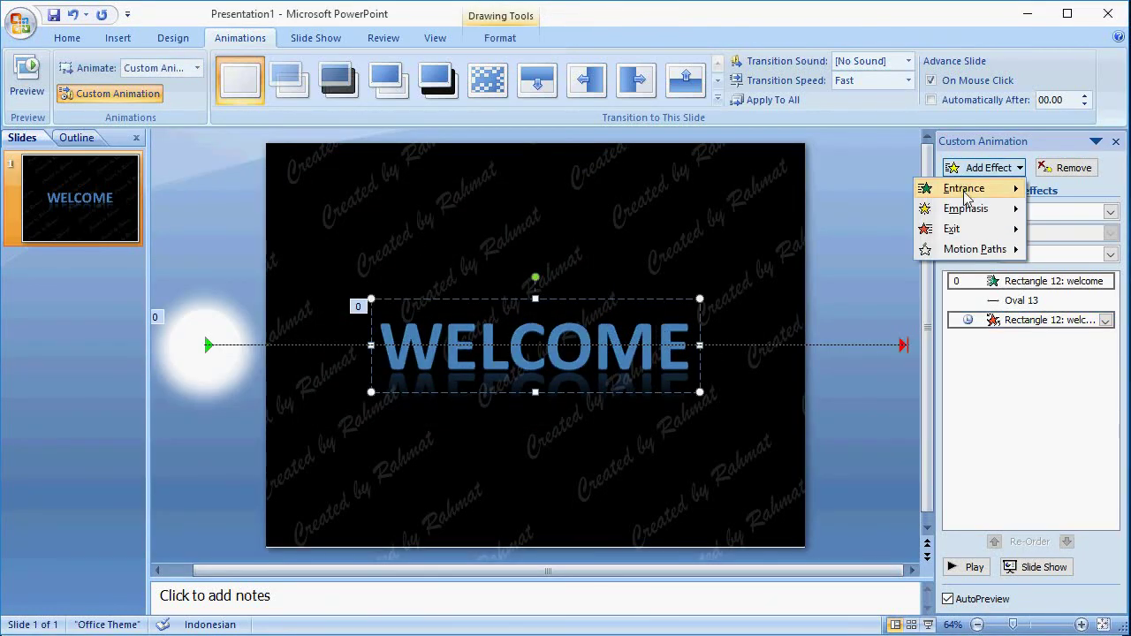
{"action": "mouse_move", "coordinate": [966, 196]}
{"action": "left_click", "coordinate": [1085, 377]}
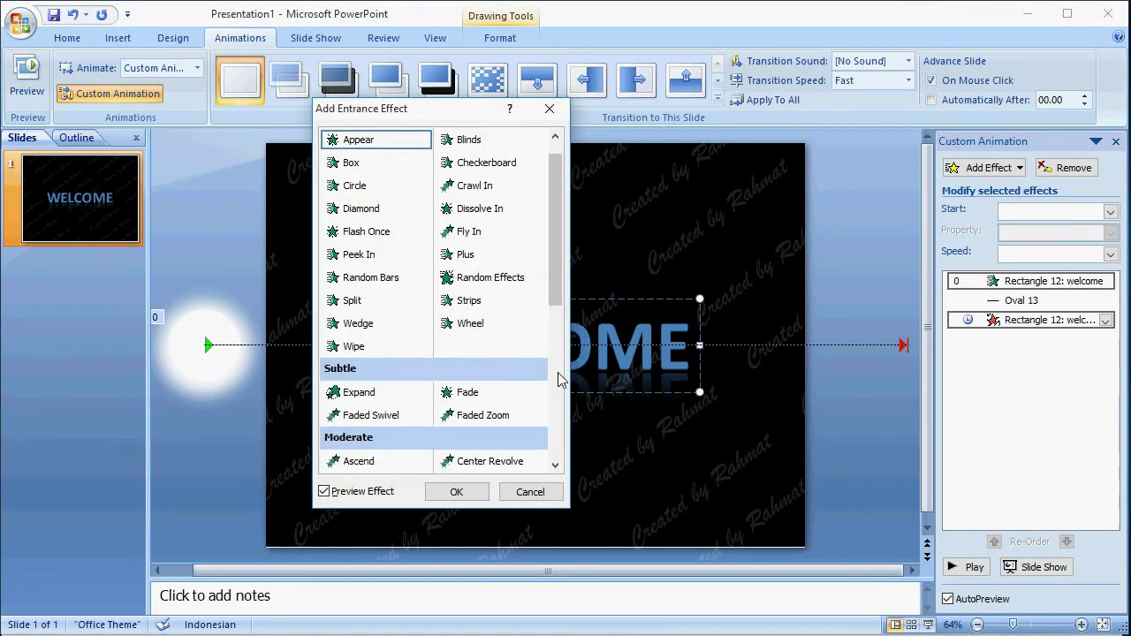
{"action": "left_click", "coordinate": [560, 375]}
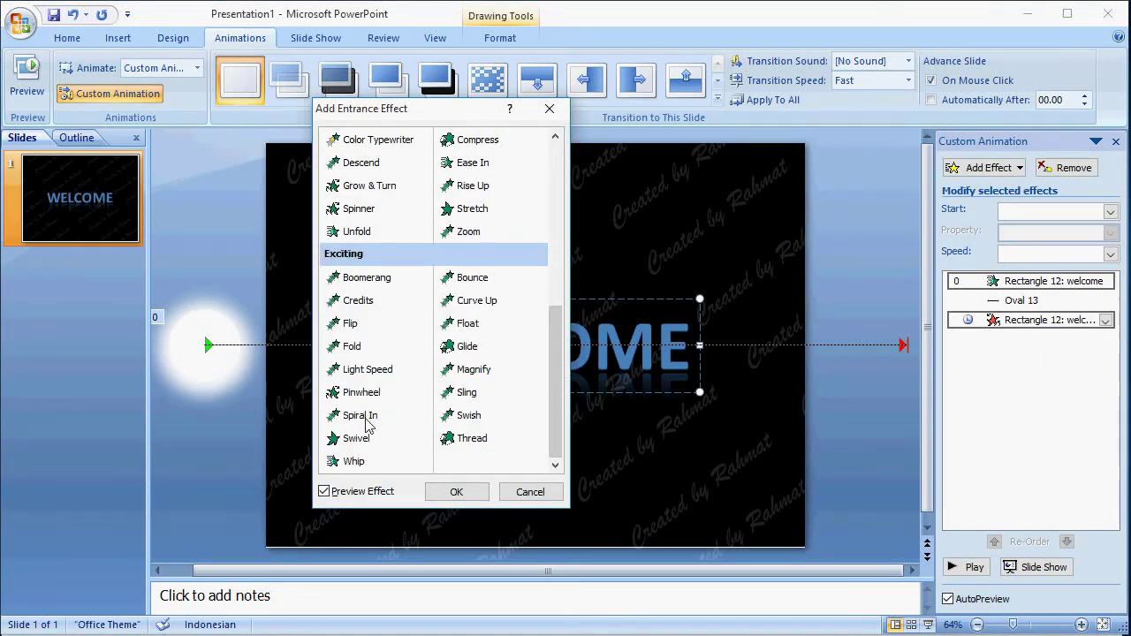
{"action": "left_click", "coordinate": [339, 212]}
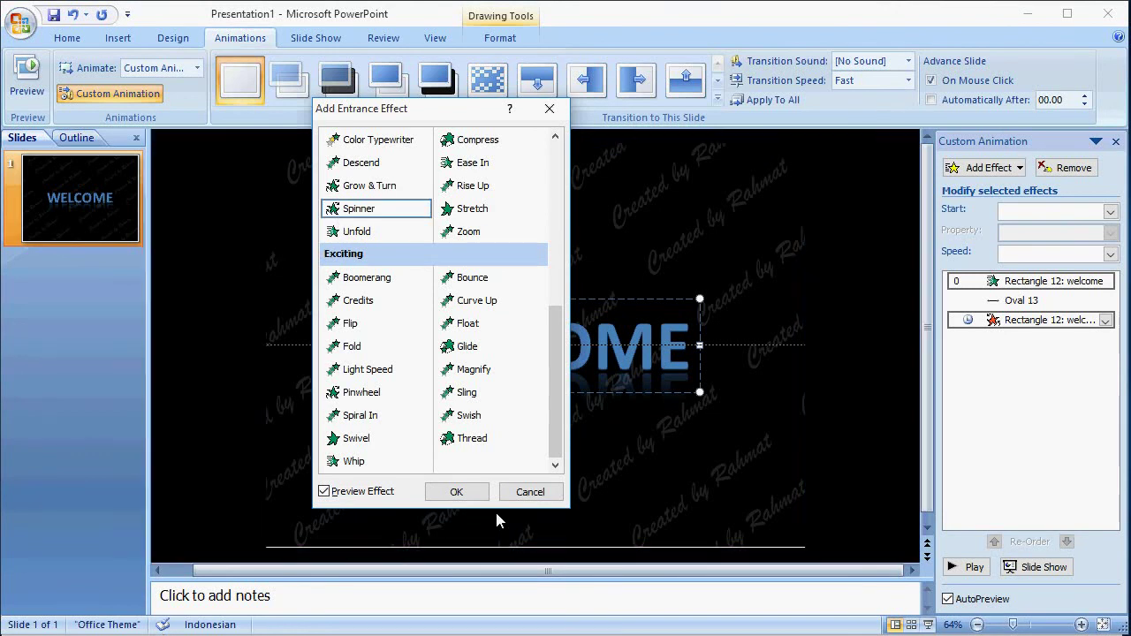
{"action": "left_click", "coordinate": [477, 493]}
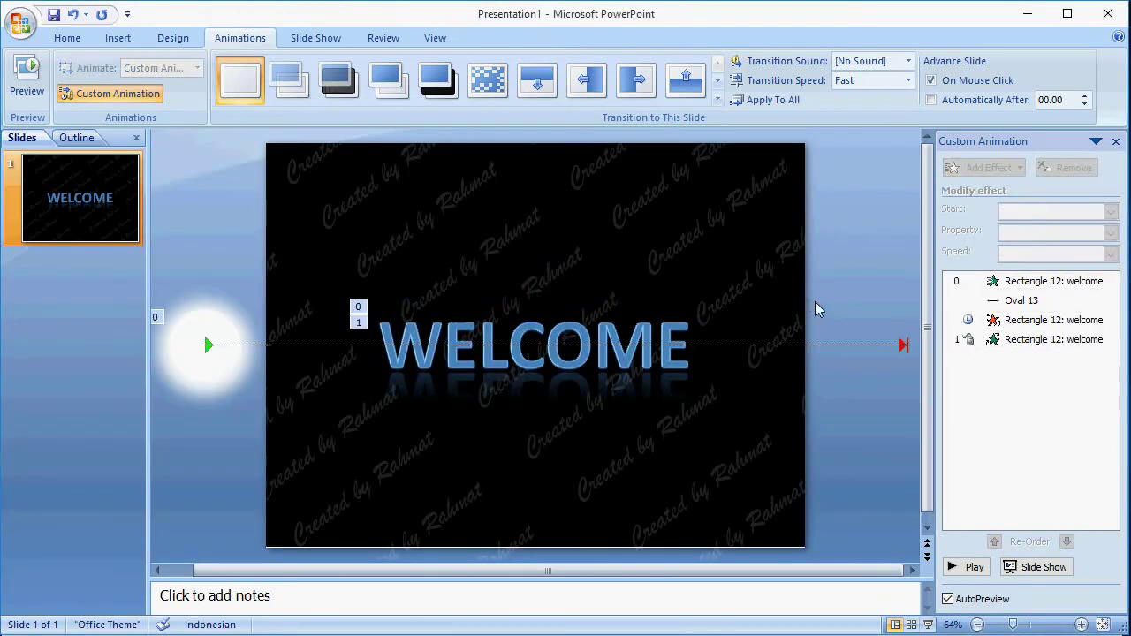
Set the Spinner to start After Previous at 2 seconds (Medium)
{"action": "left_click", "coordinate": [1106, 342]}
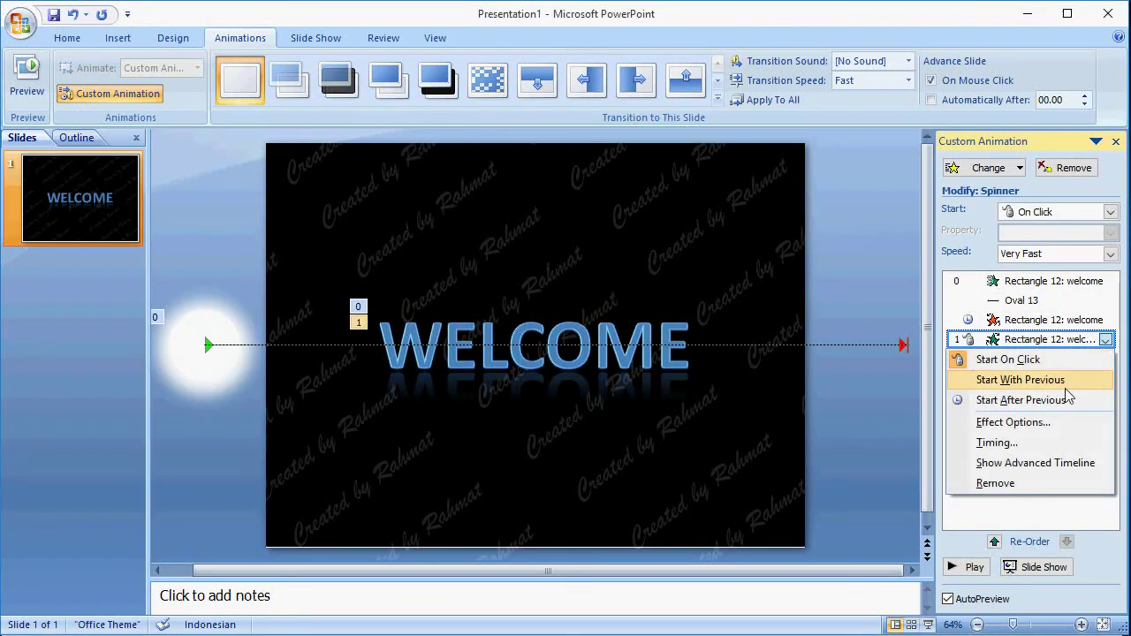
{"action": "left_click", "coordinate": [981, 442]}
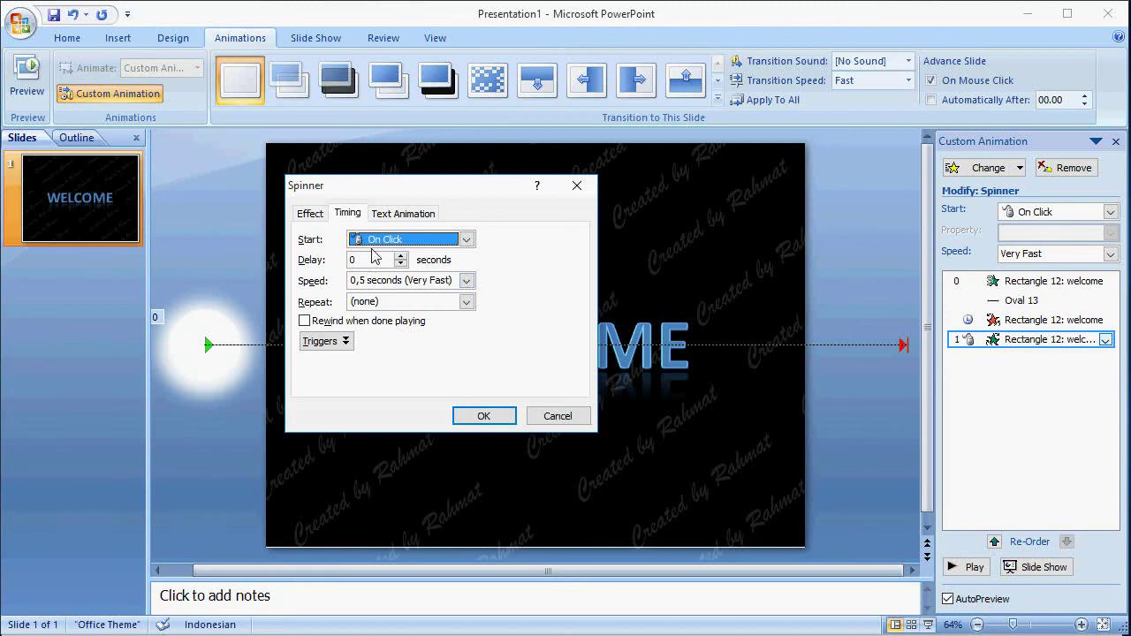
{"action": "left_click", "coordinate": [385, 240]}
{"action": "left_click", "coordinate": [378, 288]}
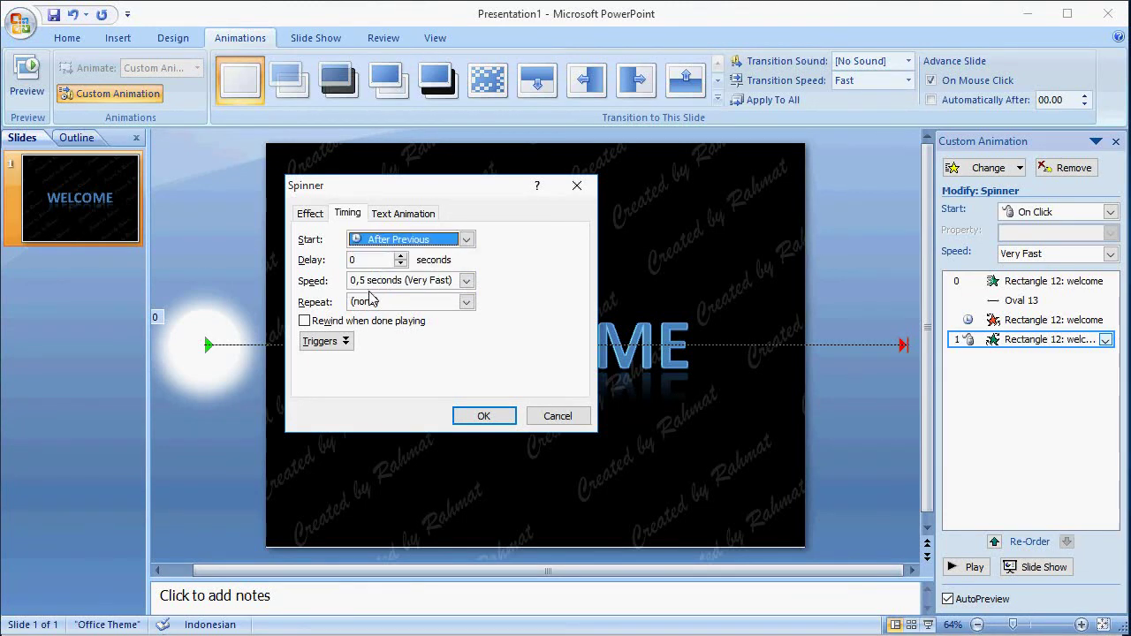
{"action": "left_click", "coordinate": [467, 281]}
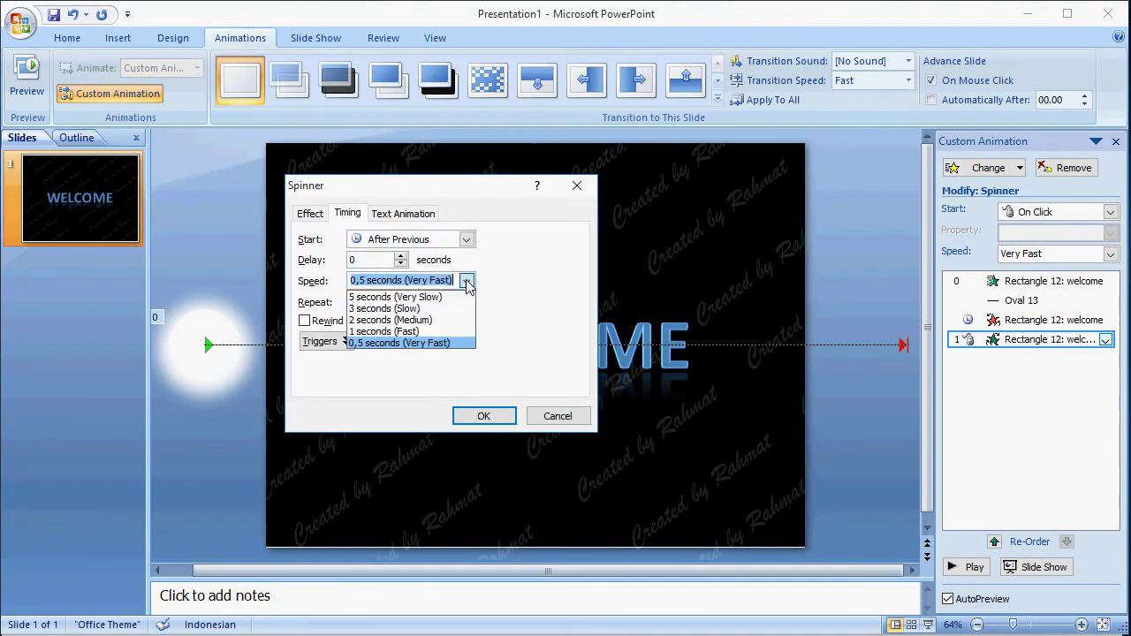
{"action": "left_click", "coordinate": [434, 320]}
{"action": "left_click", "coordinate": [481, 416]}
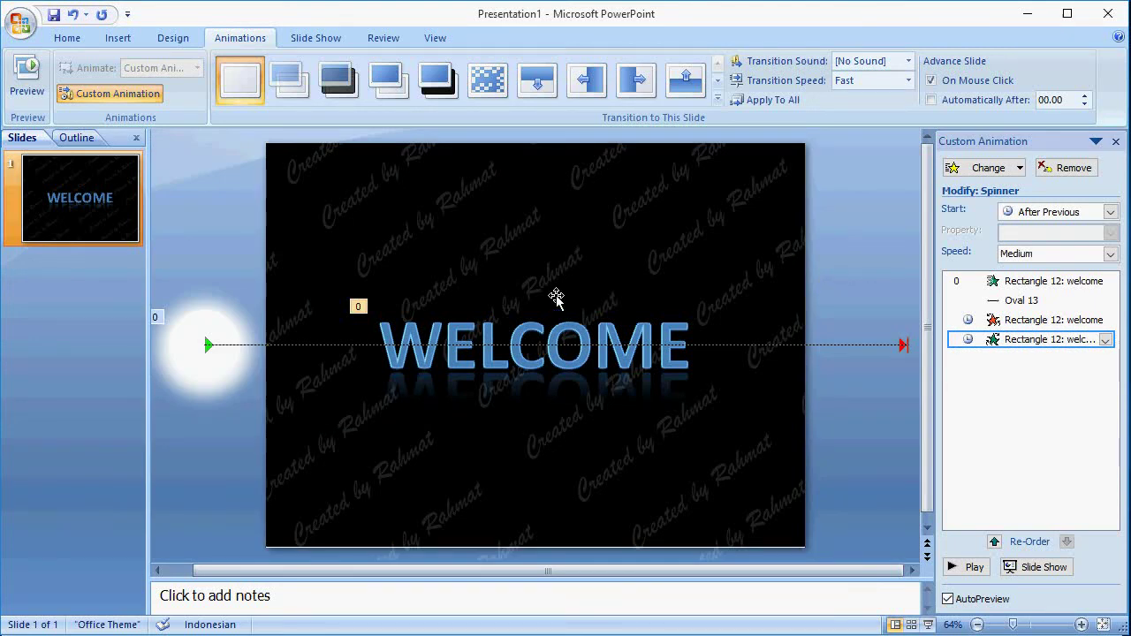
Play the slide show From Beginning to watch the four WELCOME slide animations
{"action": "left_click", "coordinate": [334, 44]}
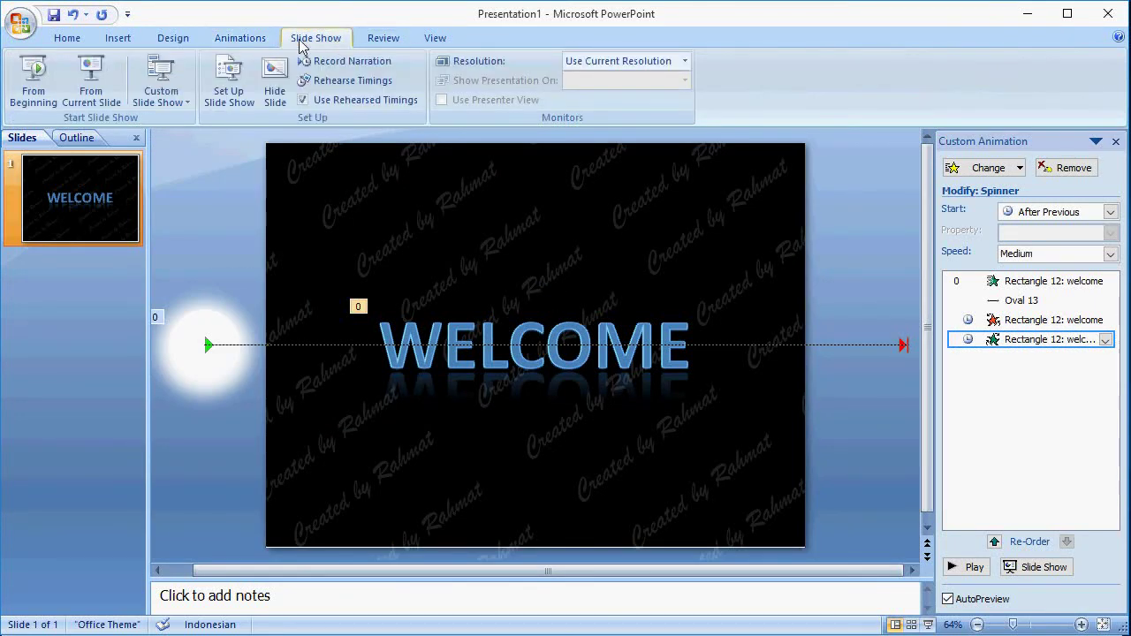
{"action": "left_click", "coordinate": [50, 88]}
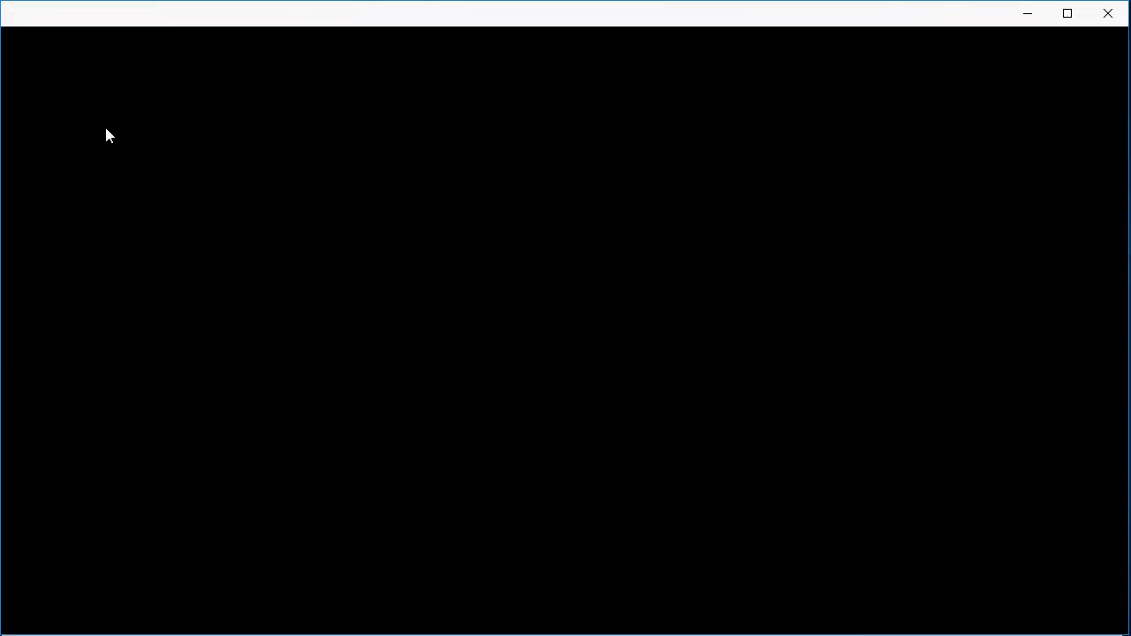